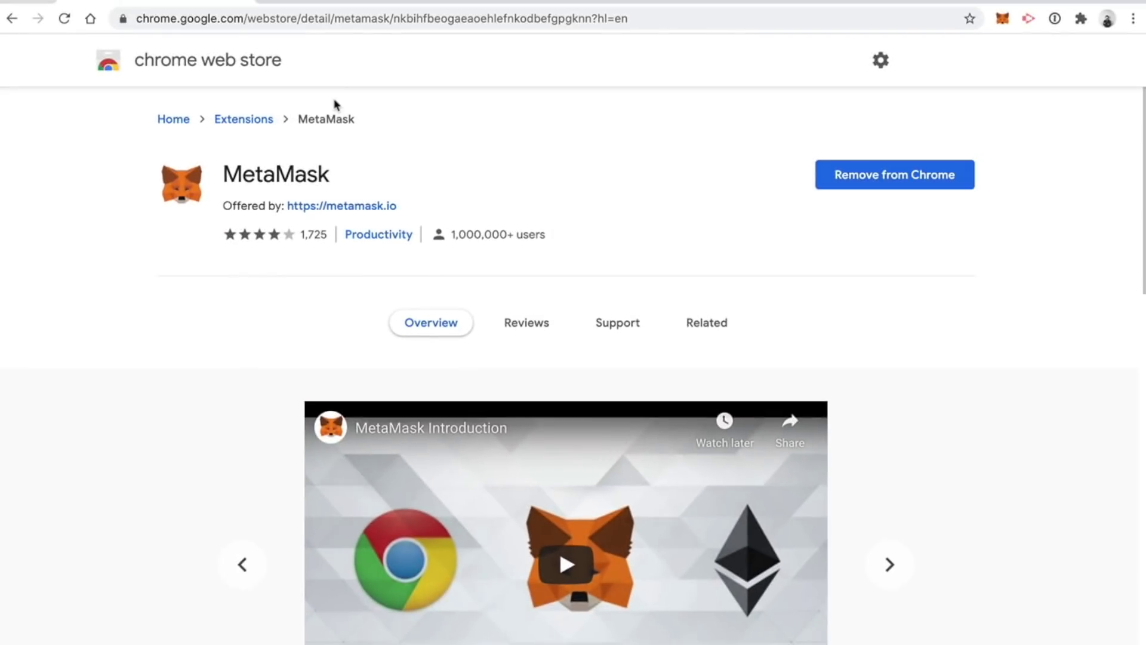
Open the MetaMask extension from the toolbar to view its 0 ETH Main Ethereum Network balance.
triple_click(246, 212)
left_click(247, 212)
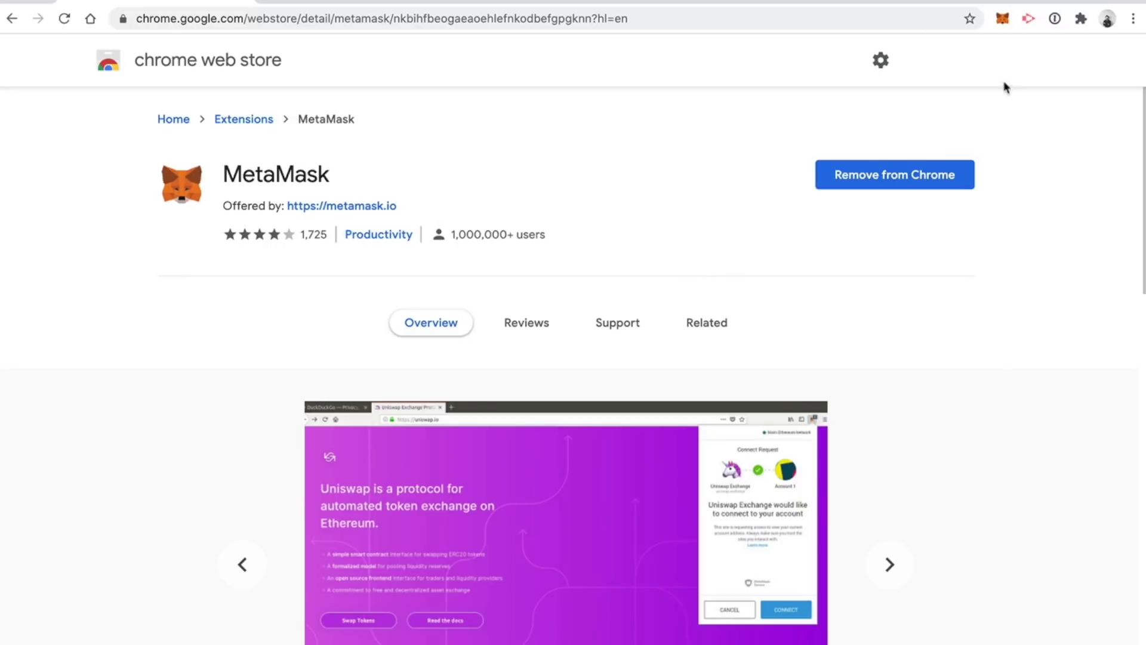
left_click(1003, 20)
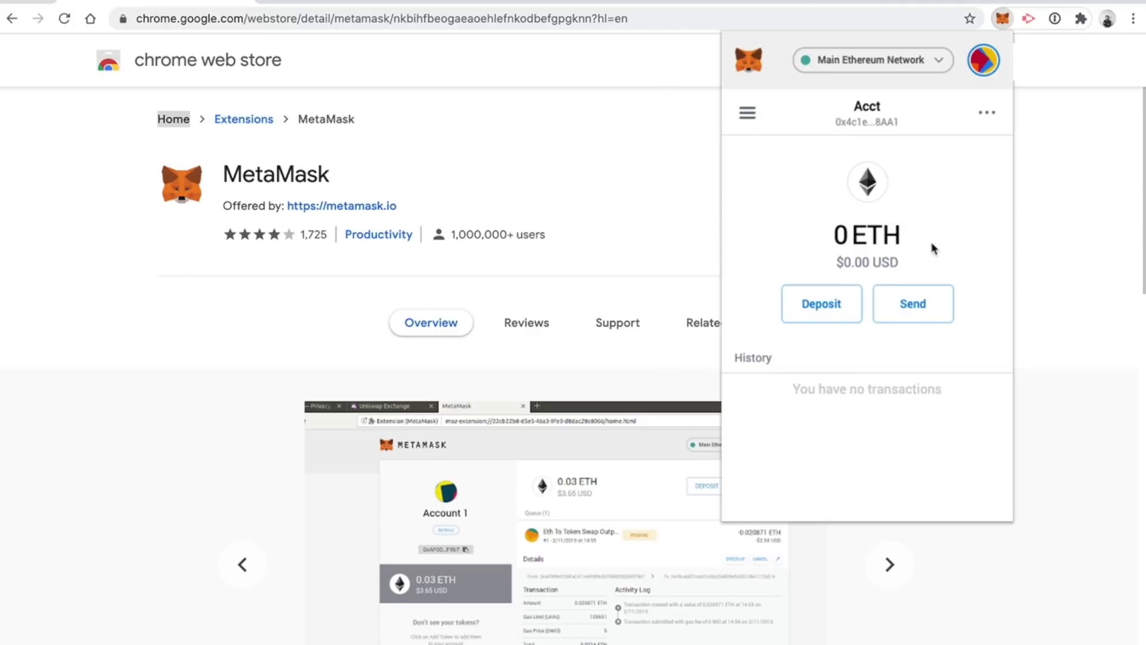
Switch the MetaMask wallet to the Goerli Test Network.
left_click(867, 73)
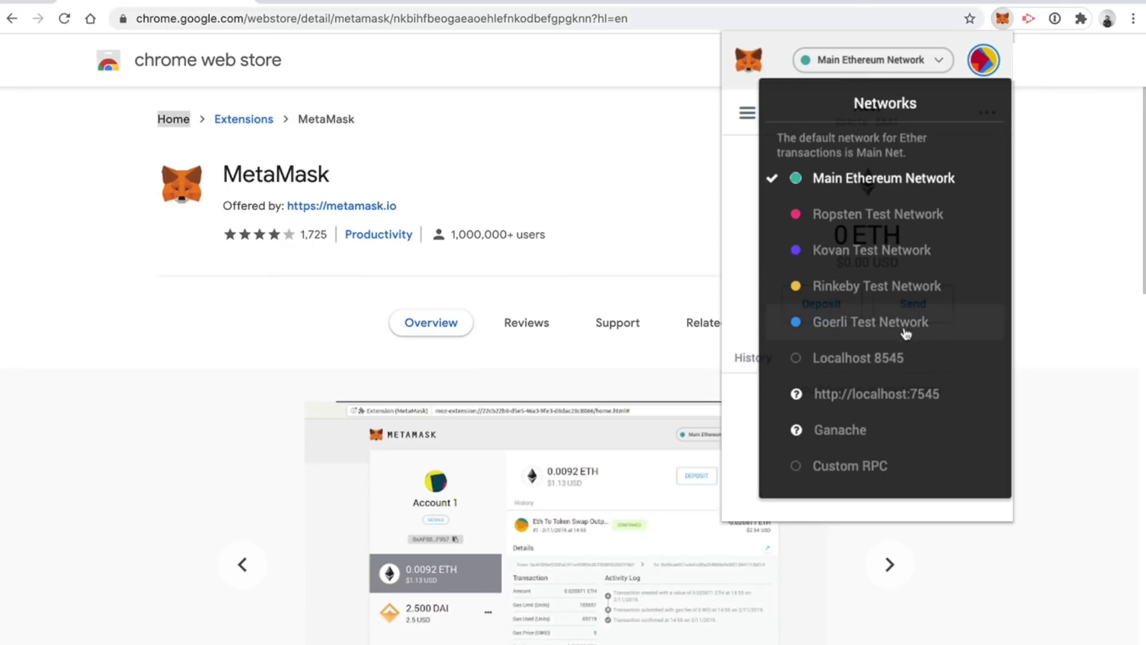
left_click(864, 326)
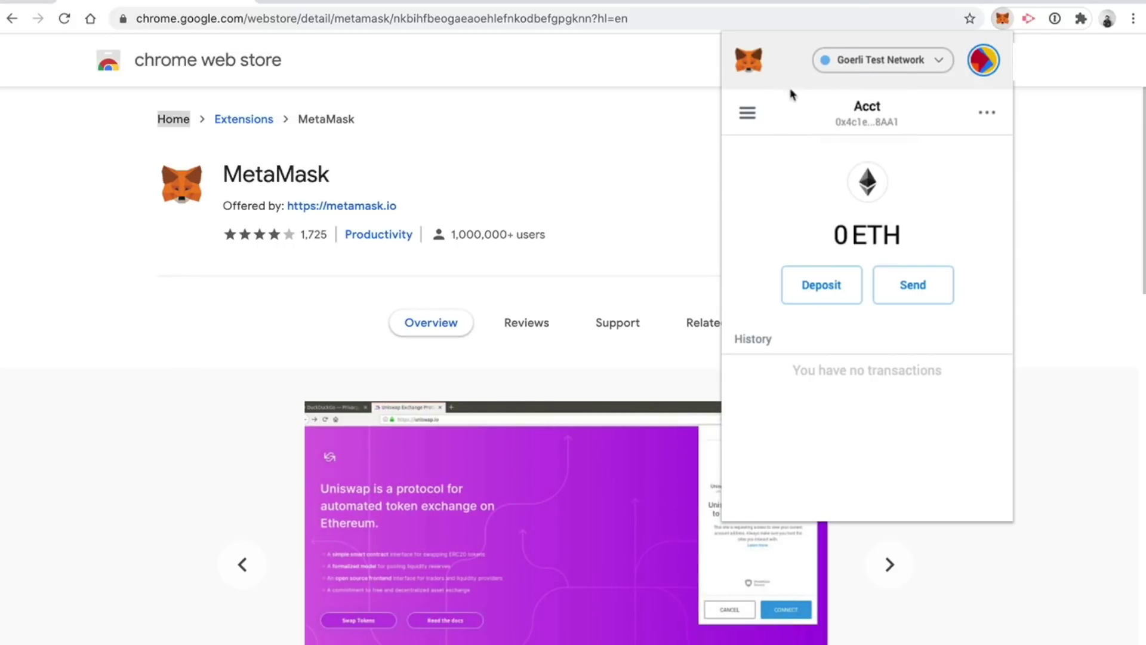
left_click_drag(775, 214, 785, 176)
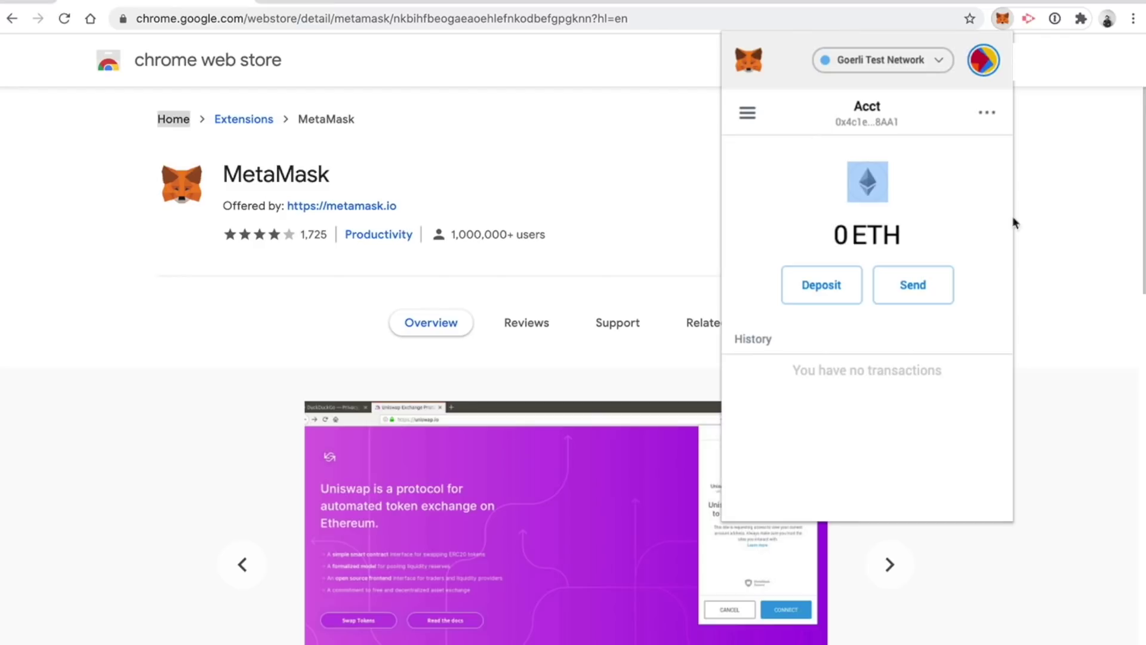
Edit the text of the draft Goerli faucet-request tweet.
left_click(958, 208)
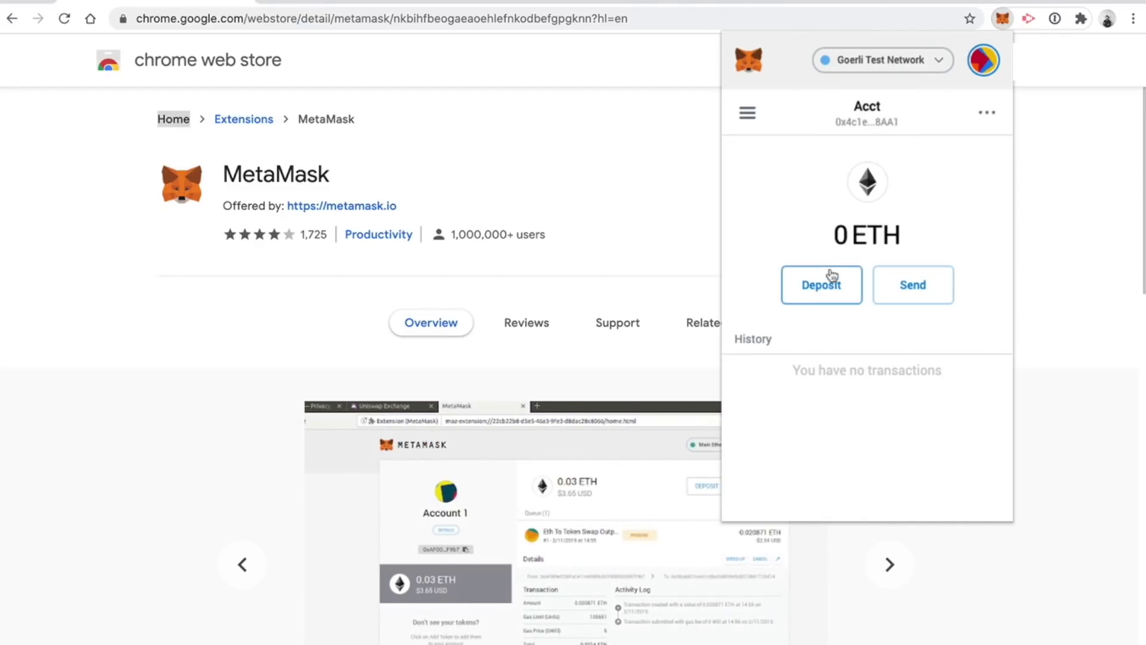
double_click(863, 231)
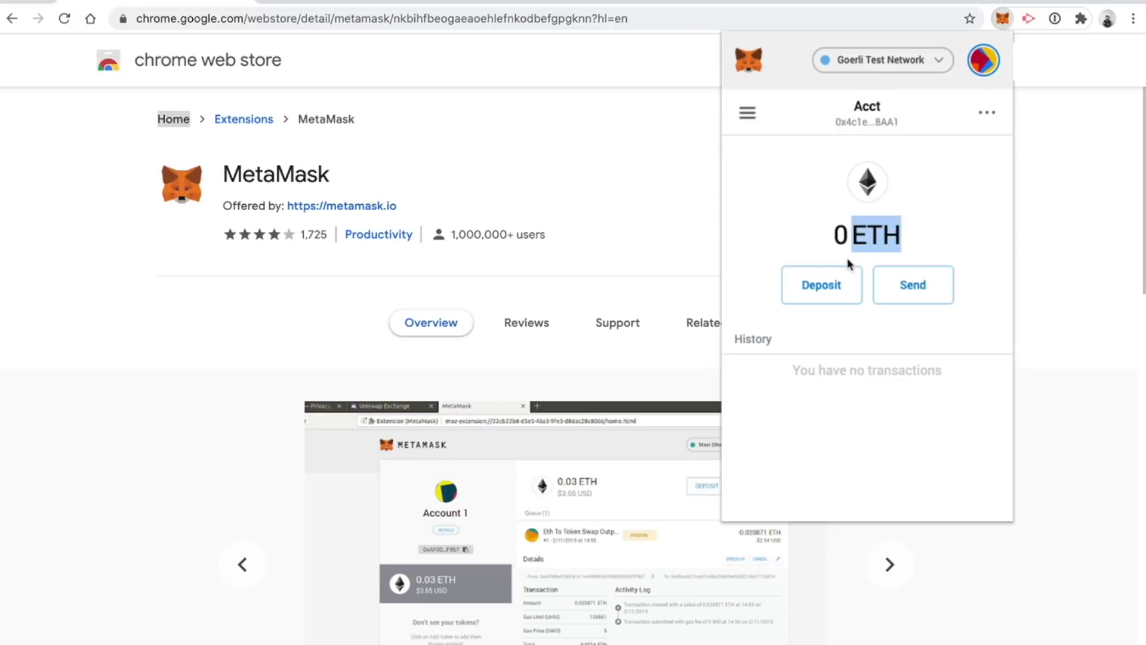
left_click(849, 262)
double_click(876, 235)
left_click(916, 233)
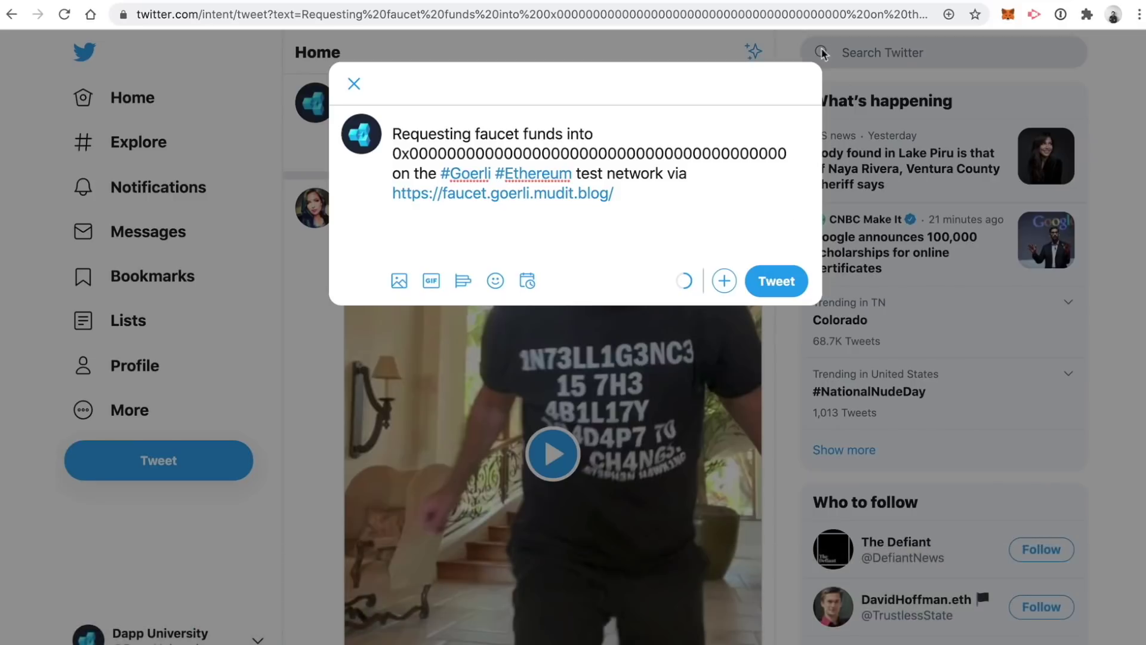
Paste the MetaMask account address over the 0x000… placeholder, post the tweet, and copy its link.
left_click(1007, 19)
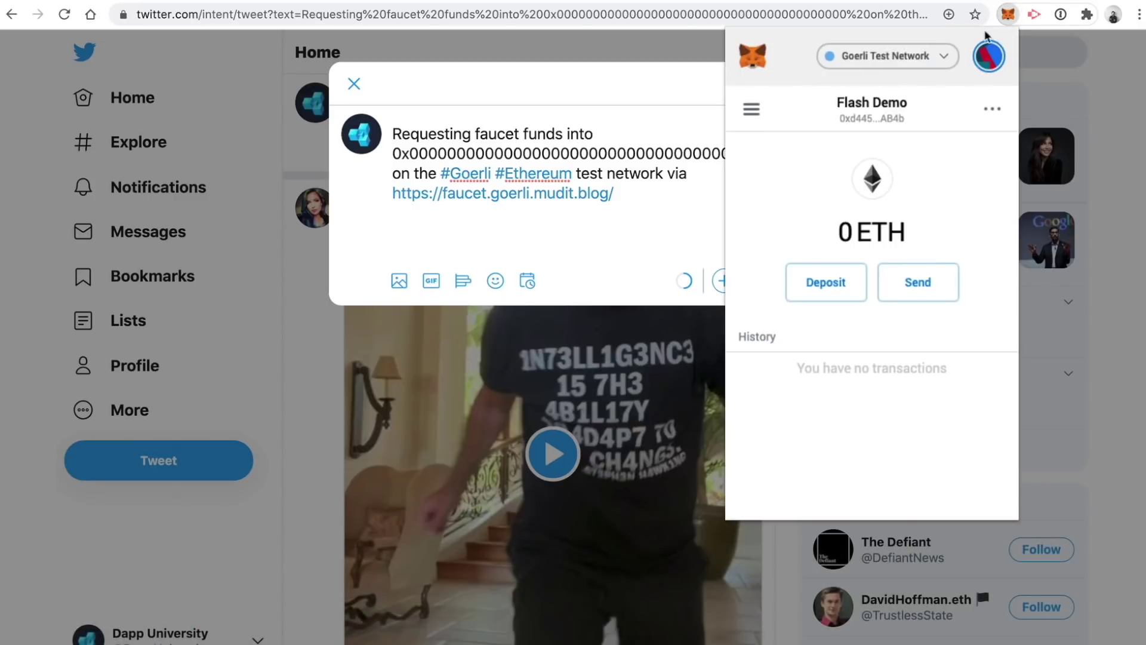
left_click(909, 107)
left_click(485, 133)
double_click(525, 152)
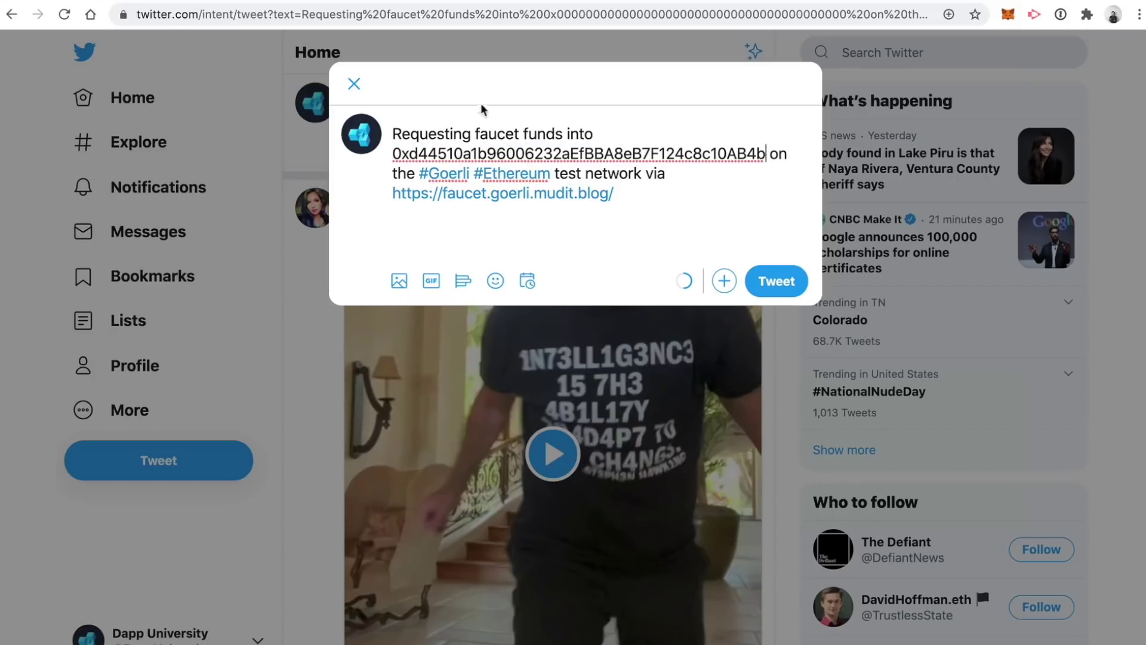
left_click(776, 281)
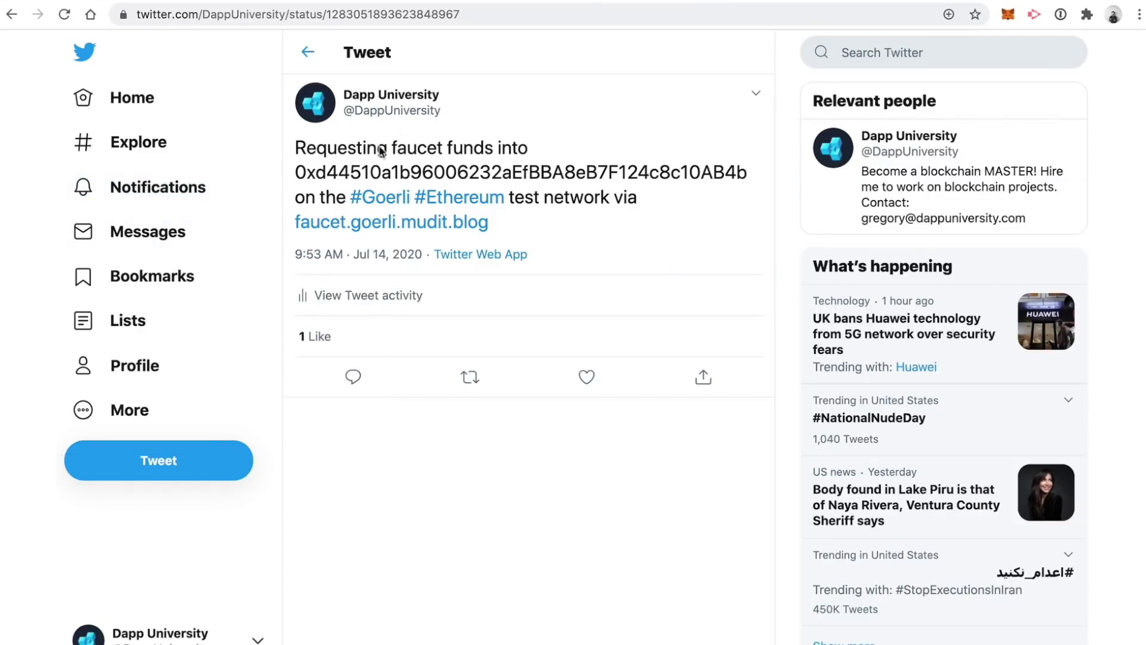
left_click(385, 16)
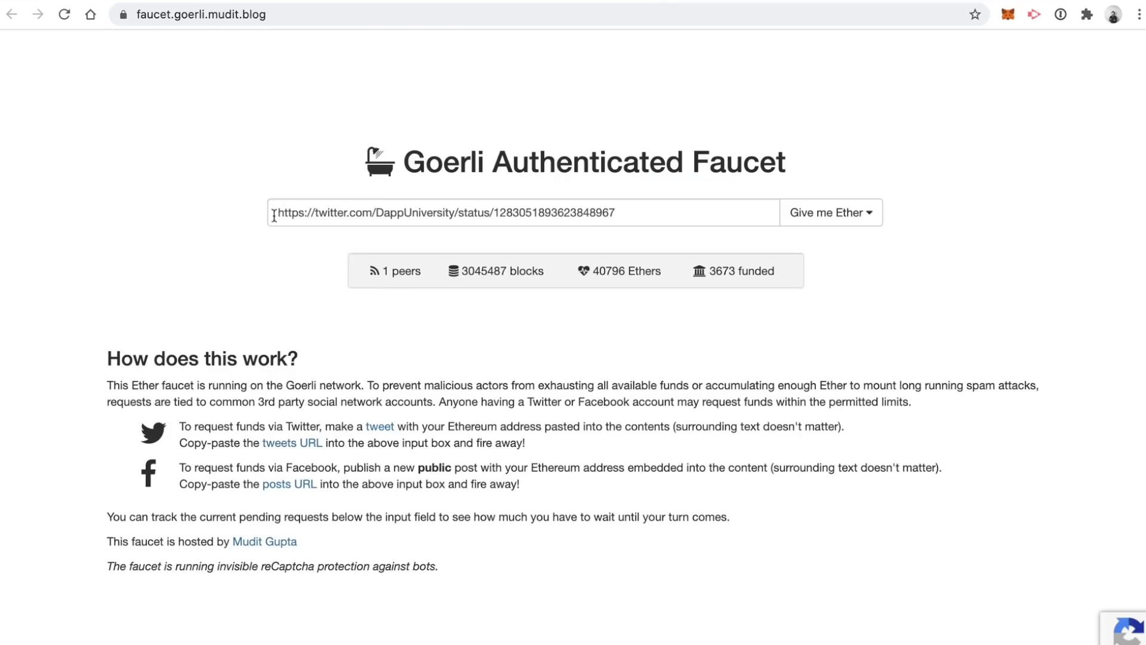
Choose 37.5 Ethers / 9 days from the Give me Ether funding list.
left_click(828, 222)
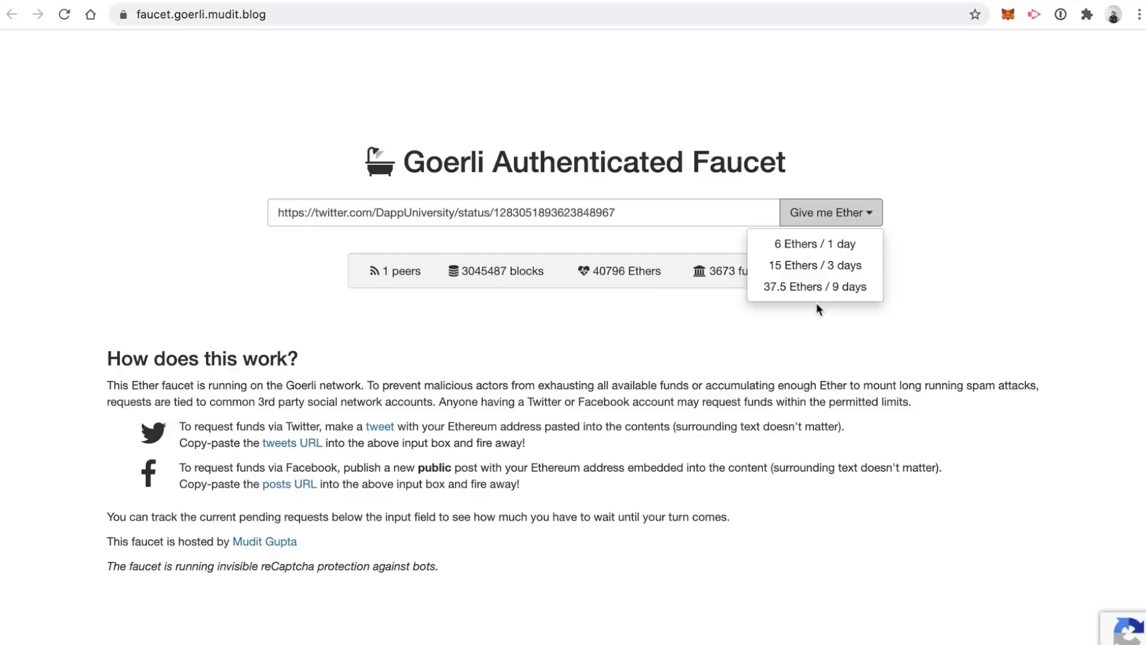
left_click(843, 287)
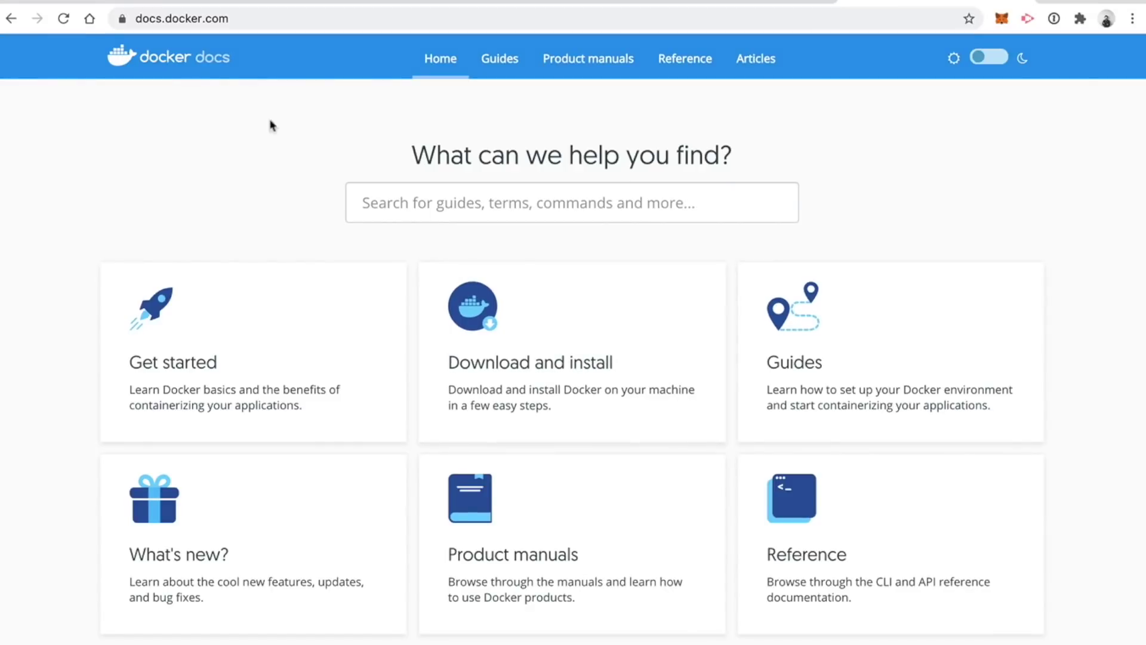
Navigate docs.docker.com to the Install Docker Desktop on Mac guide.
left_click_drag(412, 155, 1082, 633)
left_click(1083, 496)
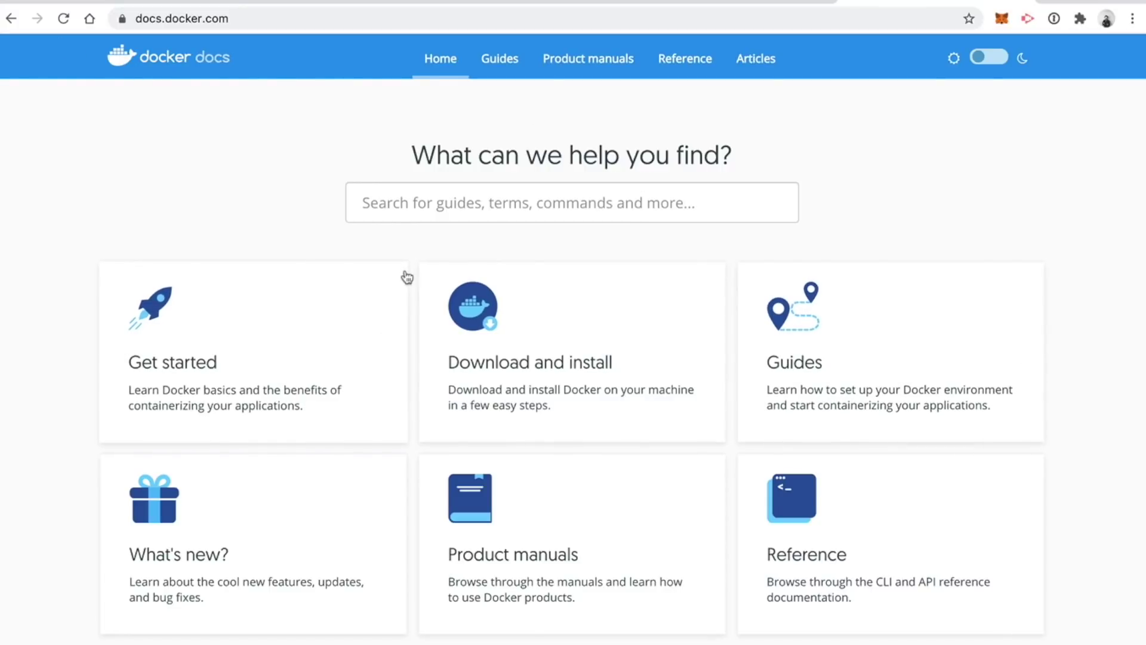
scroll(412, 299, "down", 6)
scroll(416, 306, "up", 6)
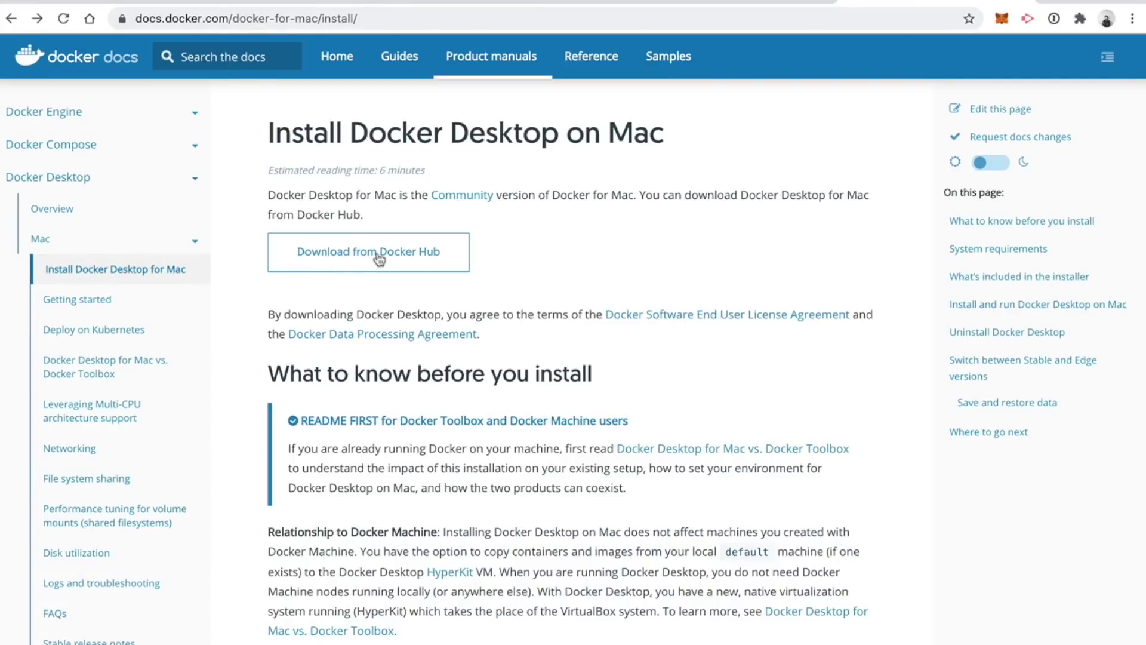
Scroll through the Mac install steps and dismiss the Docker Desktop menu-bar menu.
scroll(577, 272, "down", 15)
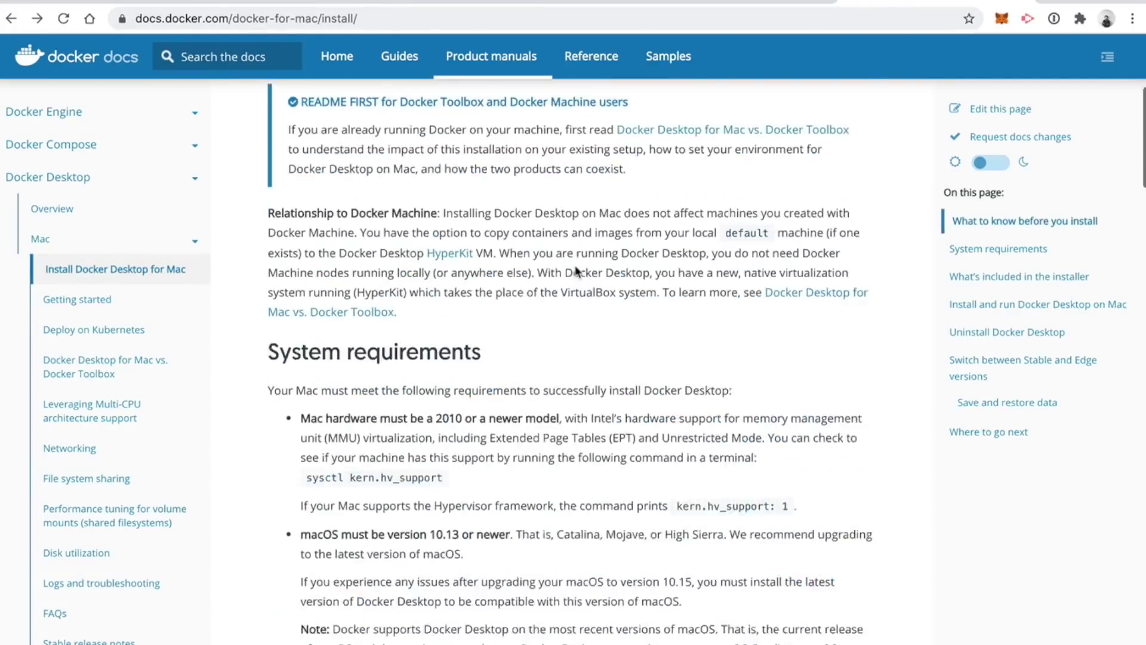
scroll(577, 271, "up", 20)
scroll(575, 266, "down", 20)
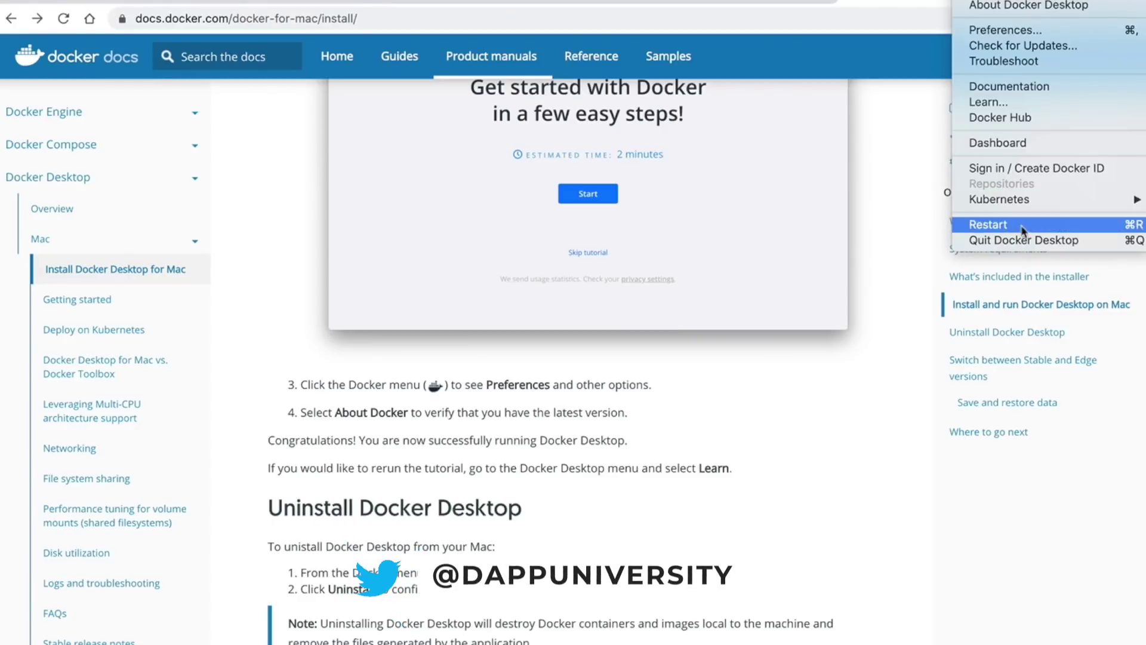
left_click(820, 234)
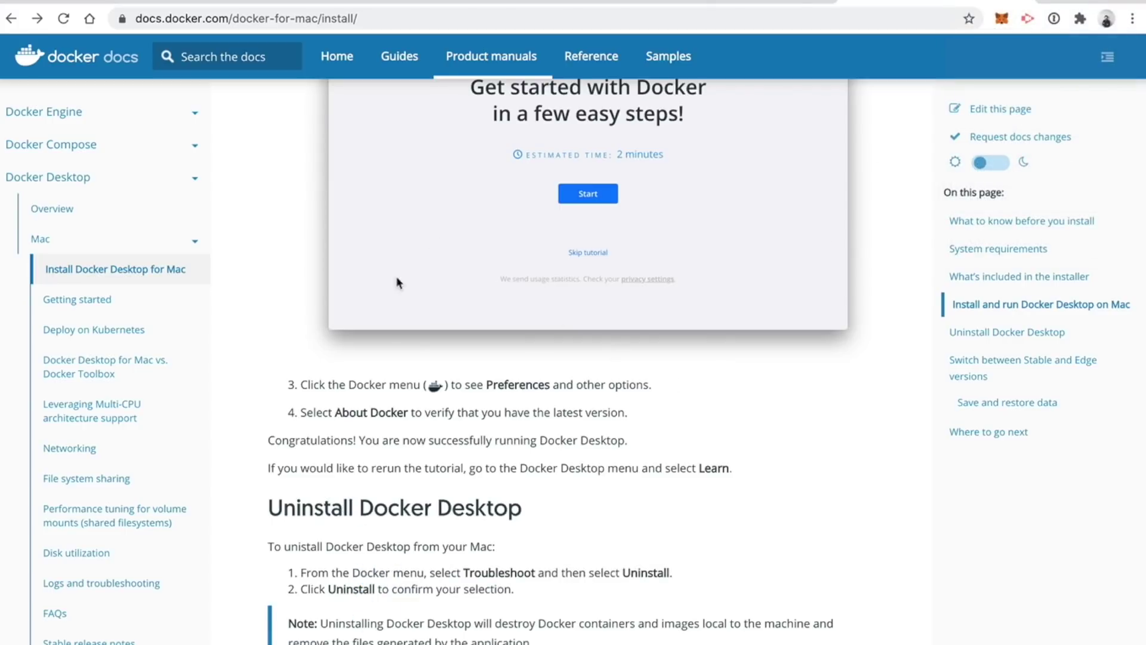
scroll(858, 375, "up", 3)
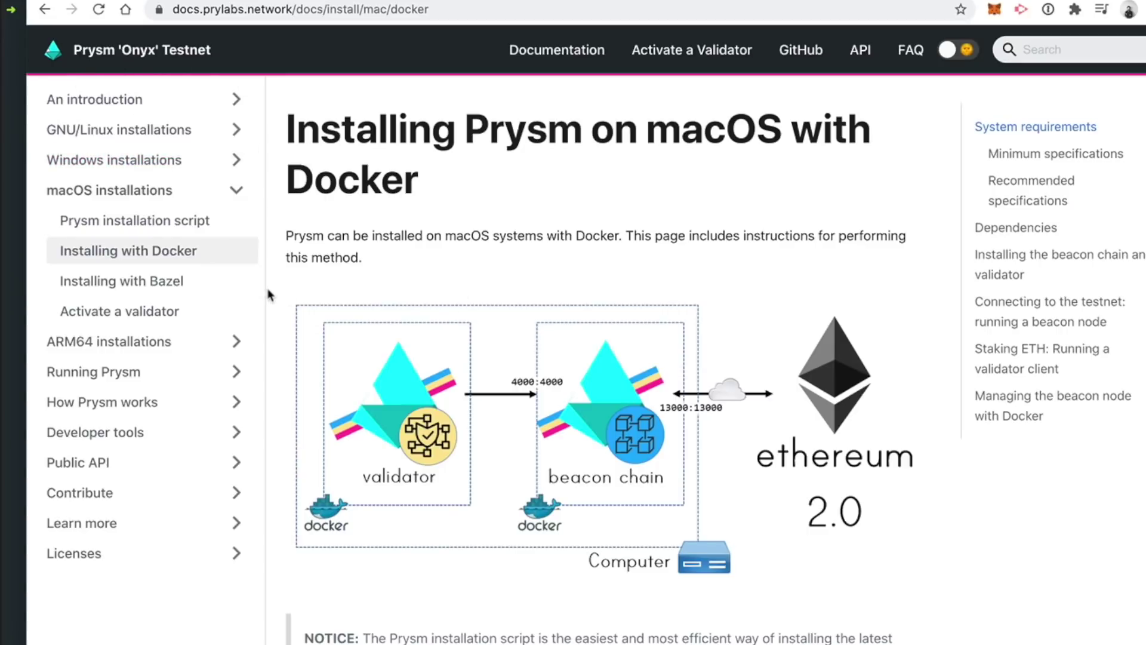
Scroll the macOS Docker guide down to the 'Installing the beacon chain and validator' section.
scroll(277, 297, "down", 3)
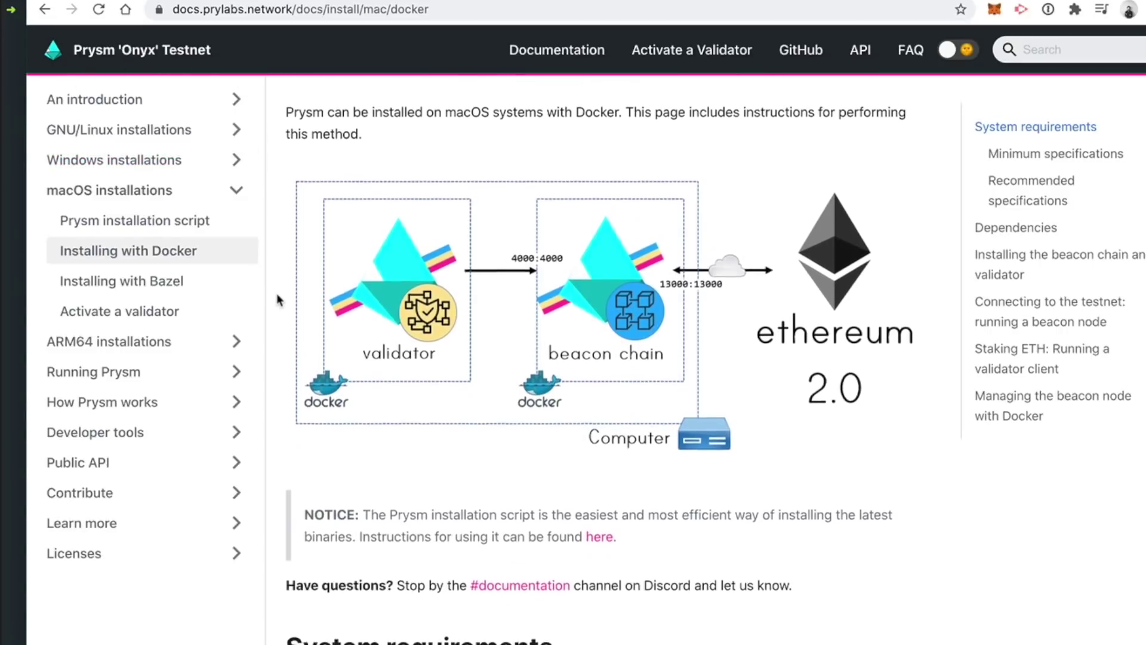
scroll(277, 296, "up", 3)
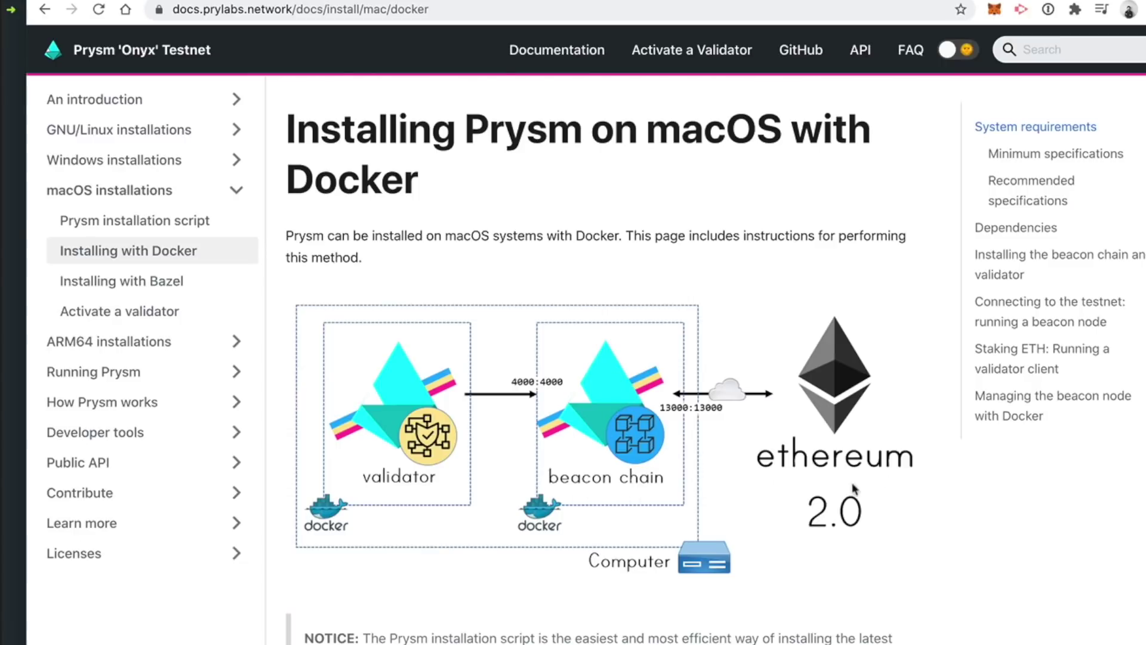
scroll(287, 448, "down", 7)
scroll(285, 452, "down", 15)
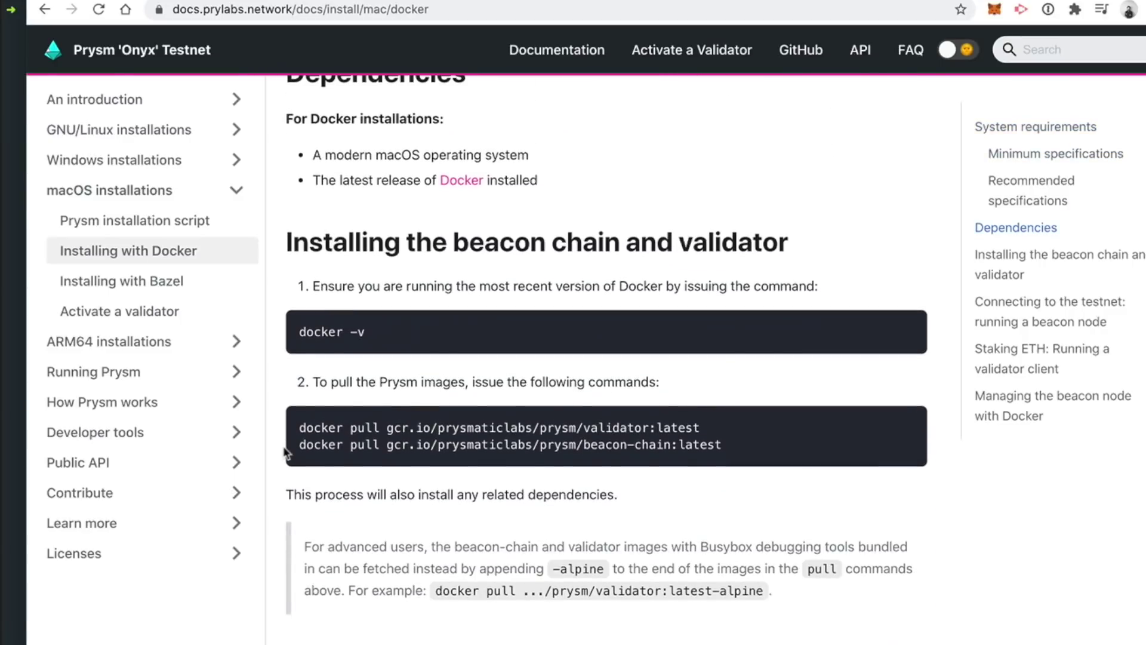
Copy the validator image docker pull command into the terminal and run it.
triple_click(521, 356)
key("super+c")
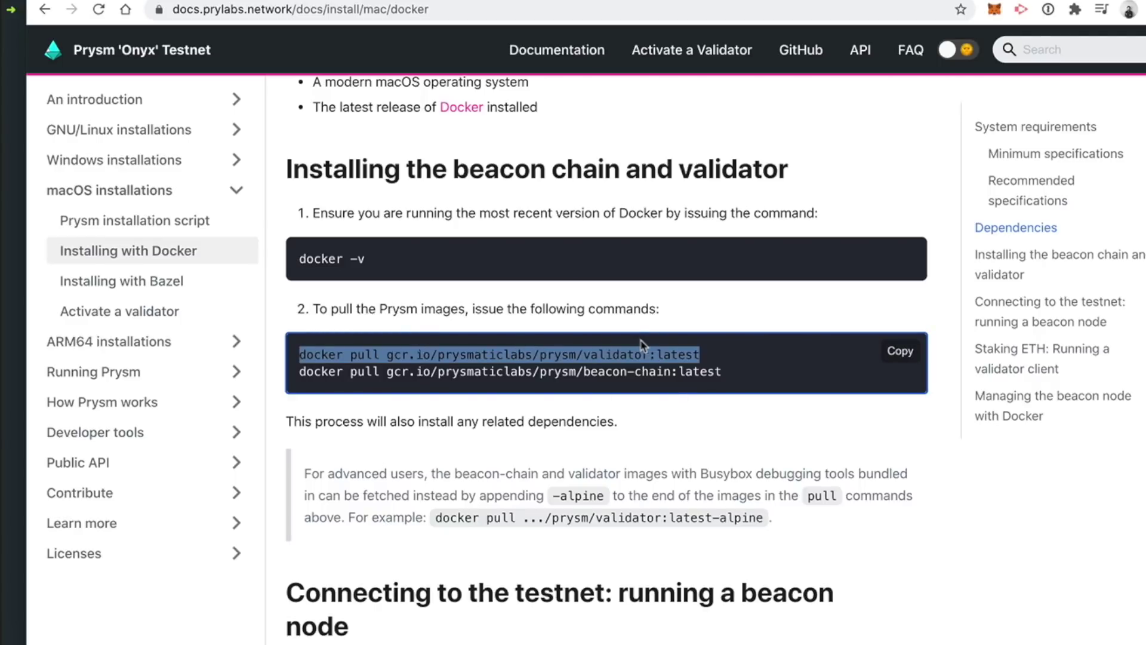
key("super+Tab")
key("super+v")
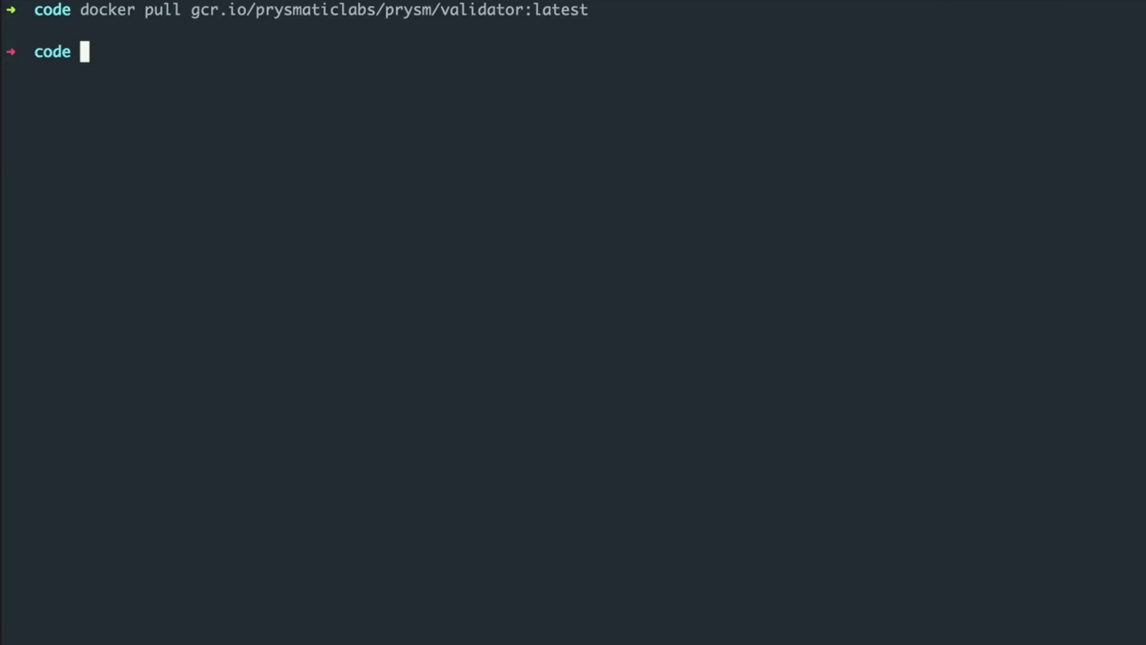
key("super+Tab")
Copy and run the beacon-chain image docker pull command, then clear the terminal.
left_click(422, 369)
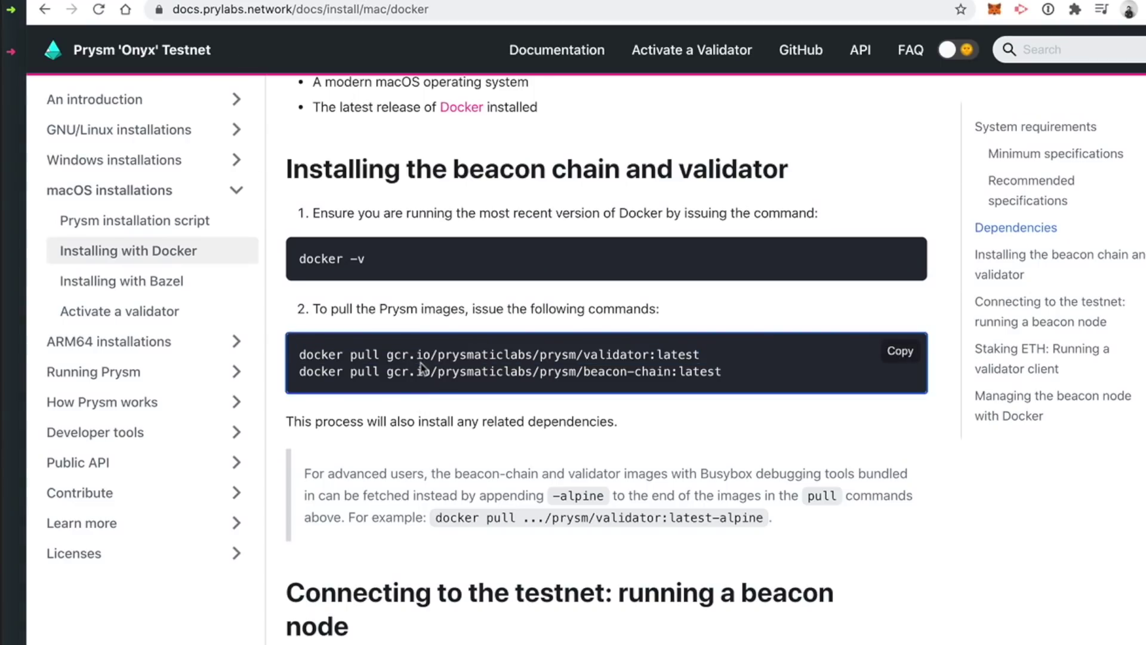
triple_click(428, 372)
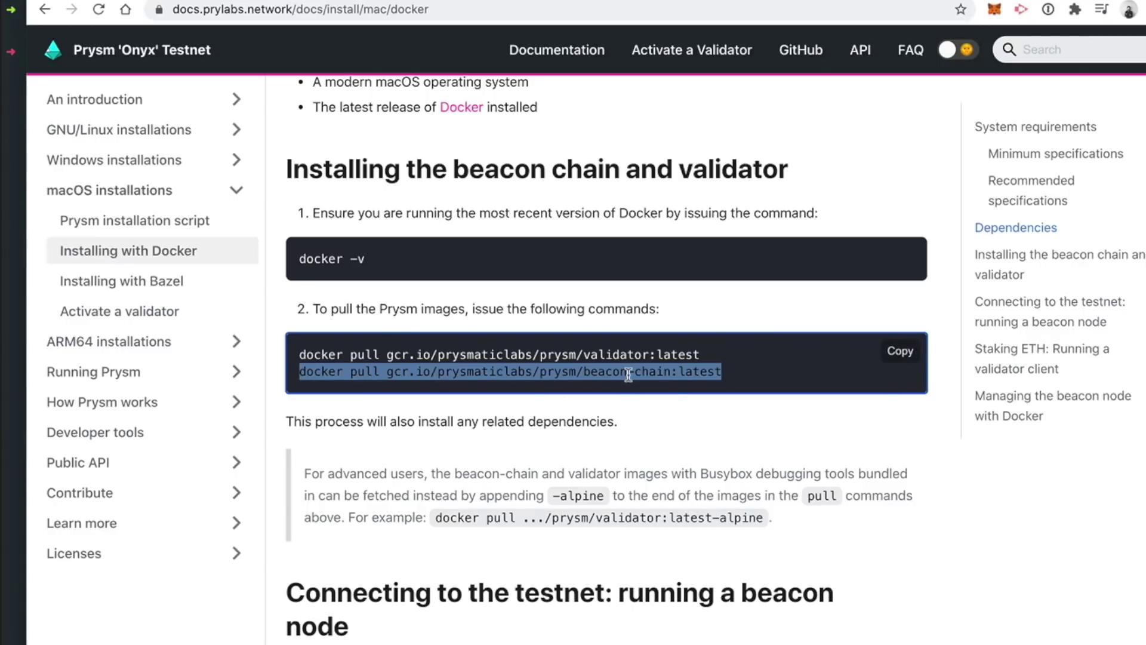
key("super+Tab")
key("super+v")
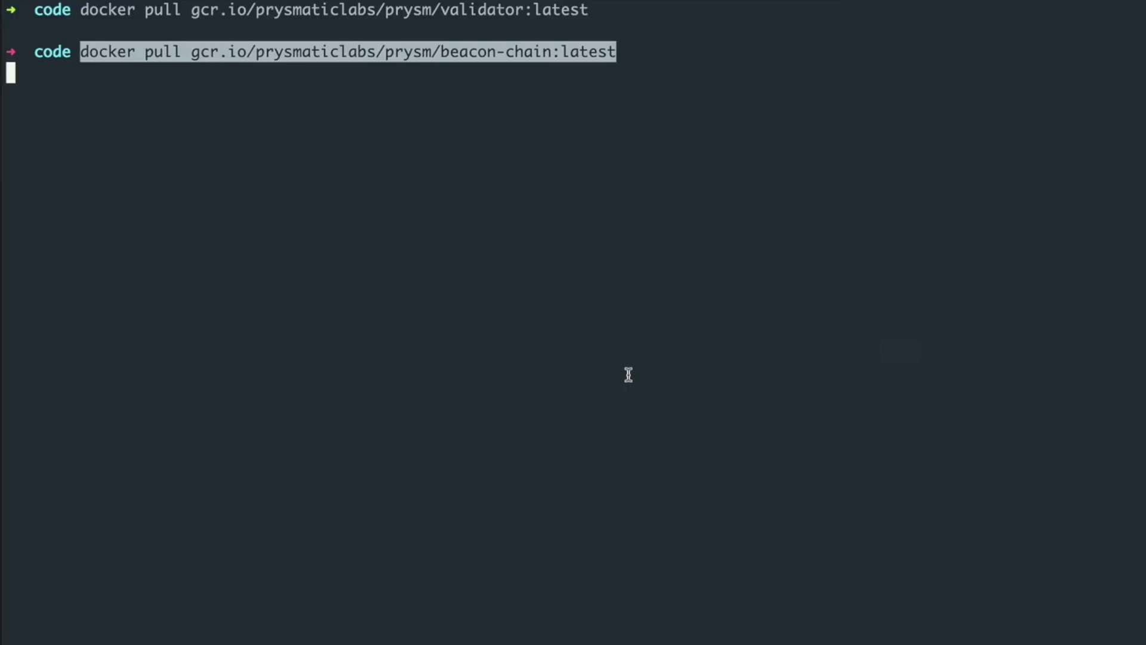
key("ctrl+c")
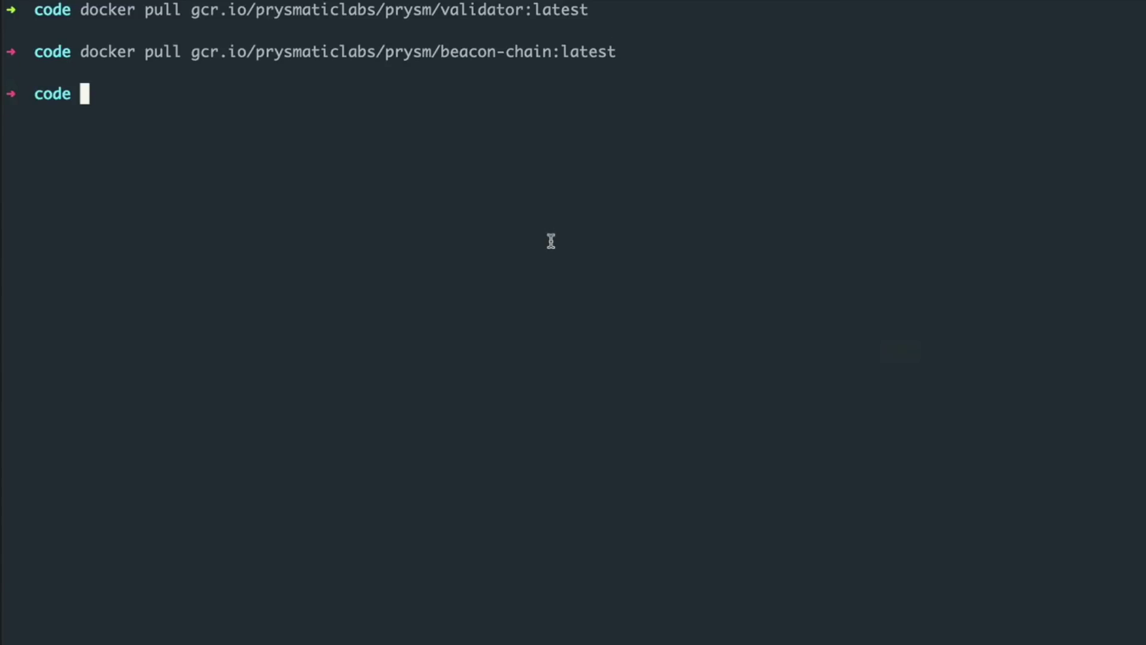
type("clear")
key("super+Tab")
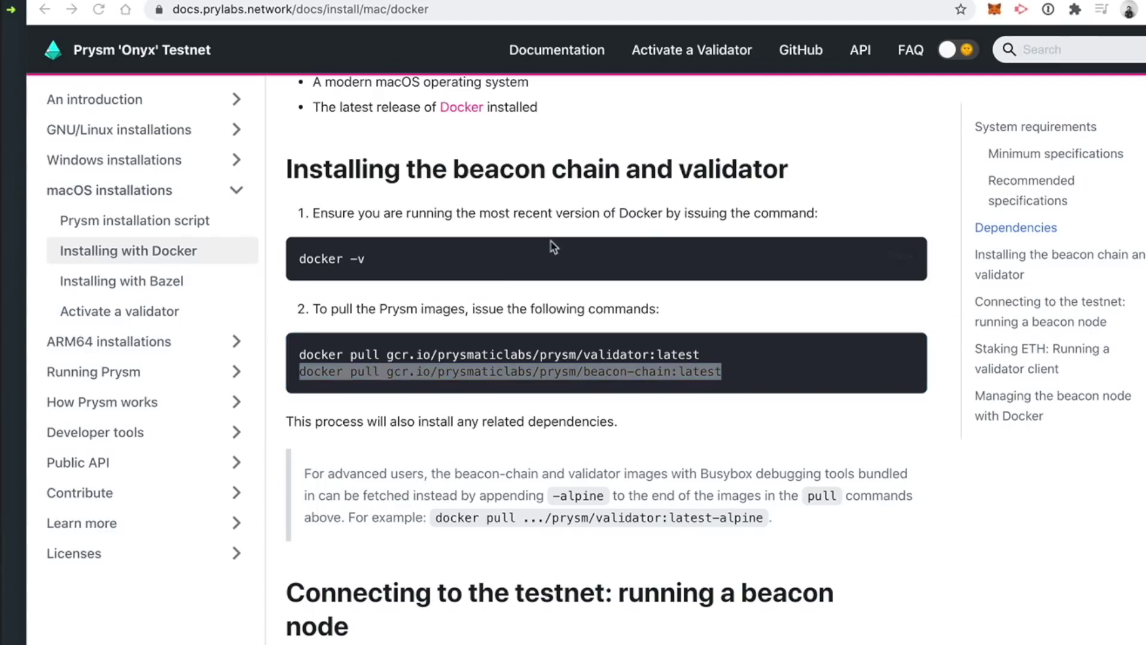
Scroll the Prysm docs to review the beacon node docker run command.
scroll(628, 597, "down", 10)
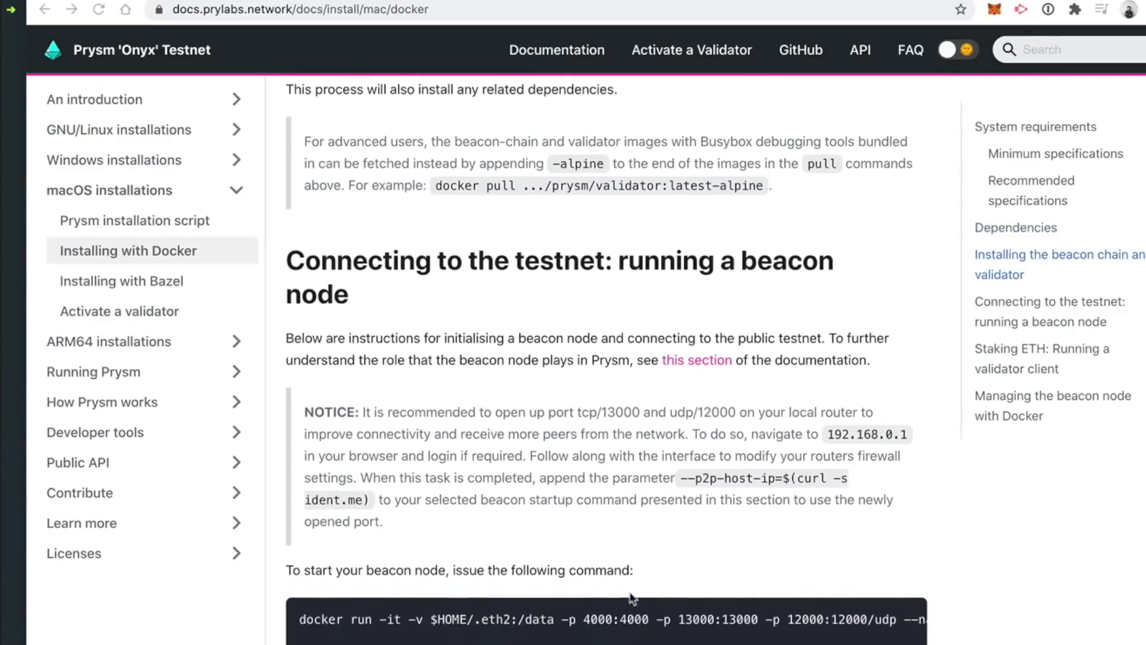
scroll(561, 401, "down", 1)
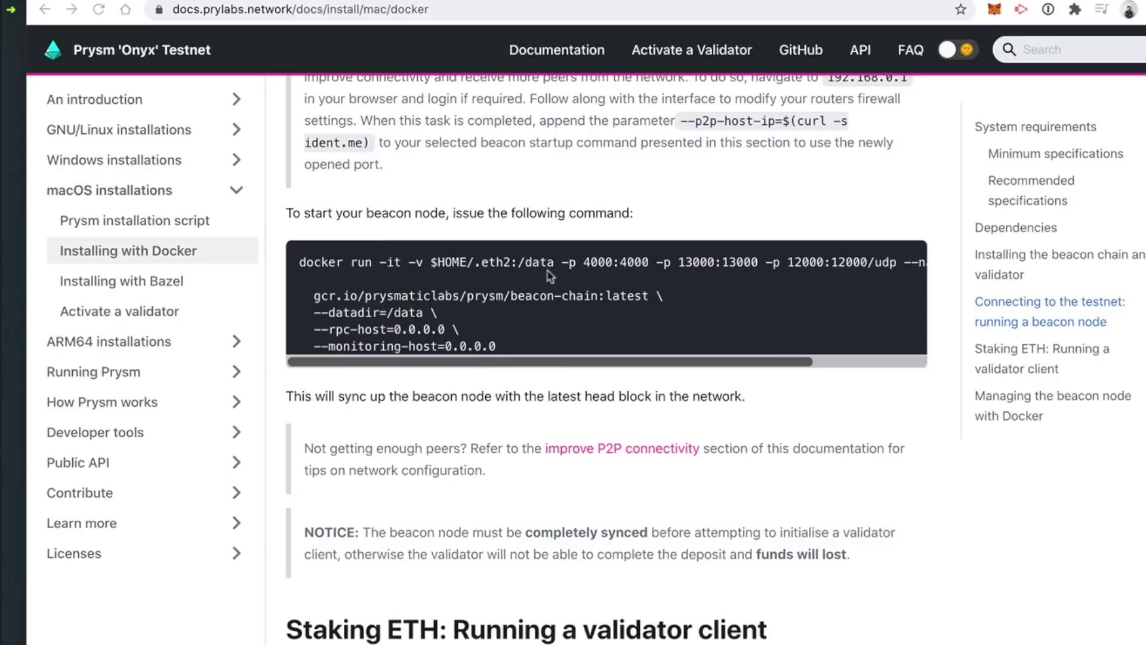
scroll(524, 292, "right", 1)
scroll(524, 293, "left", 1)
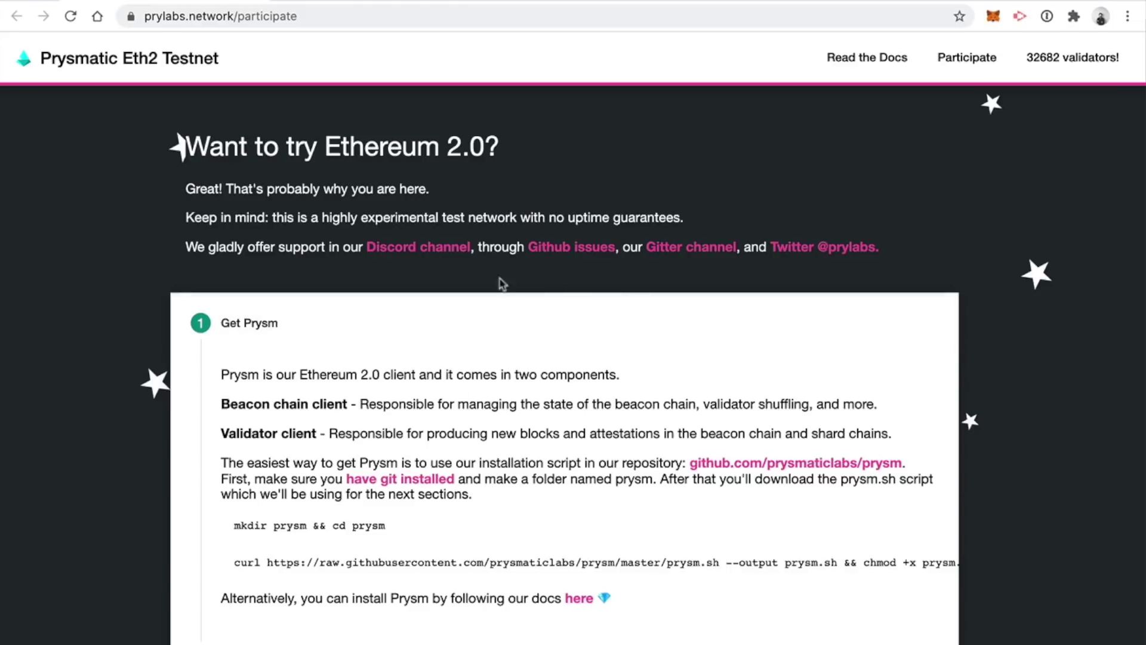
scroll(484, 350, "down", 3)
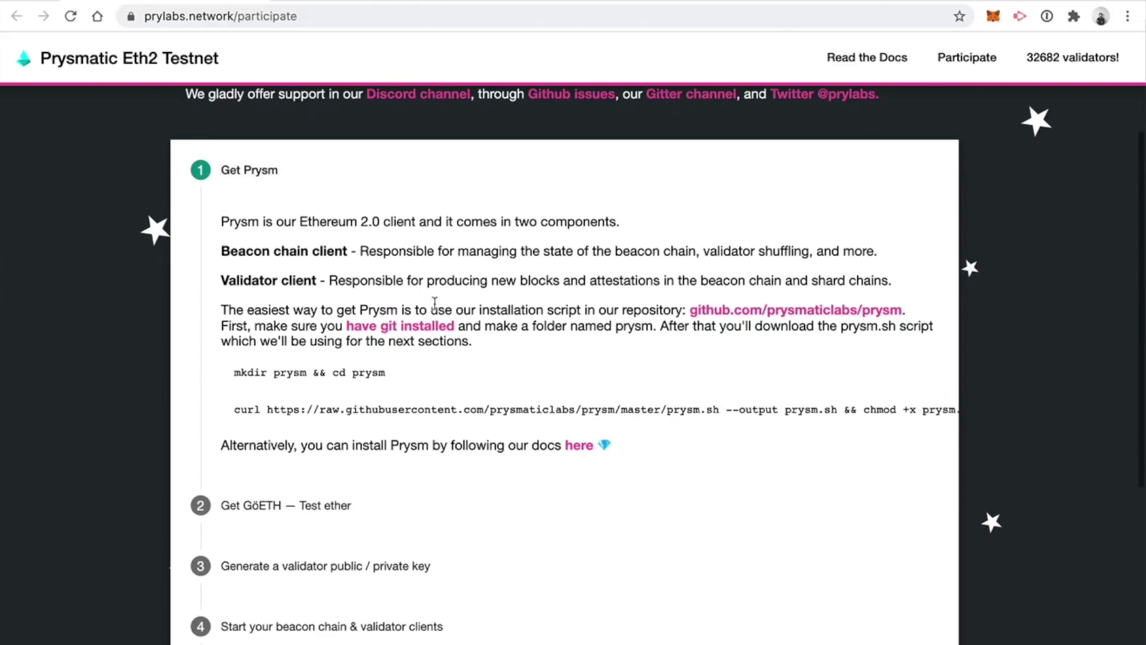
scroll(369, 418, "up", 1)
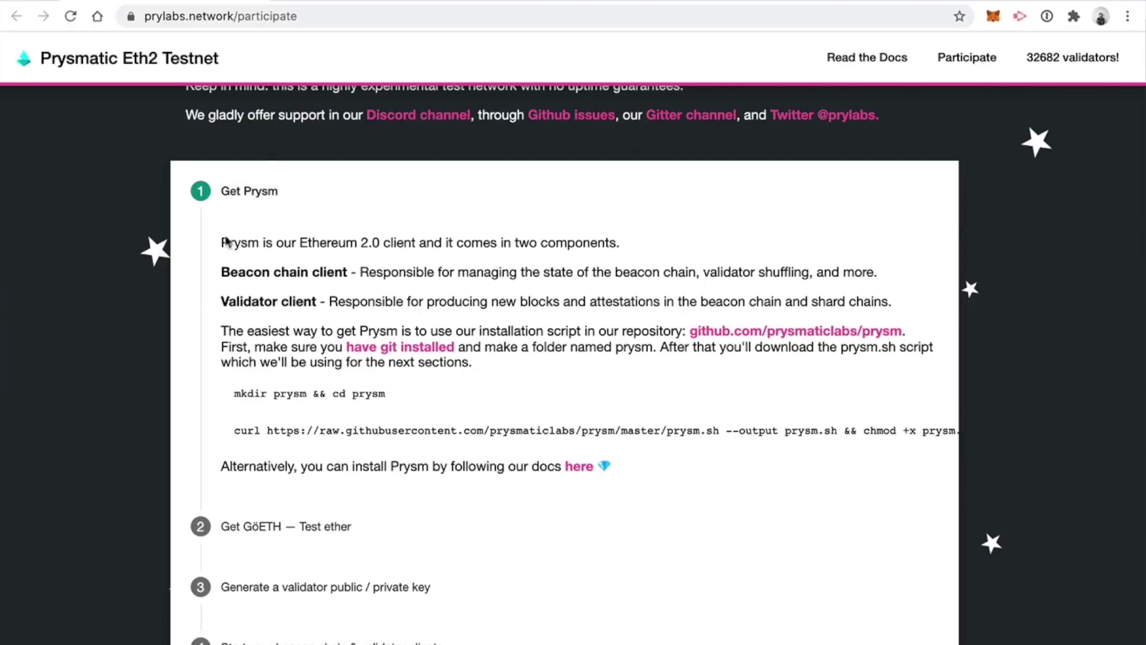
scroll(305, 475, "down", 2)
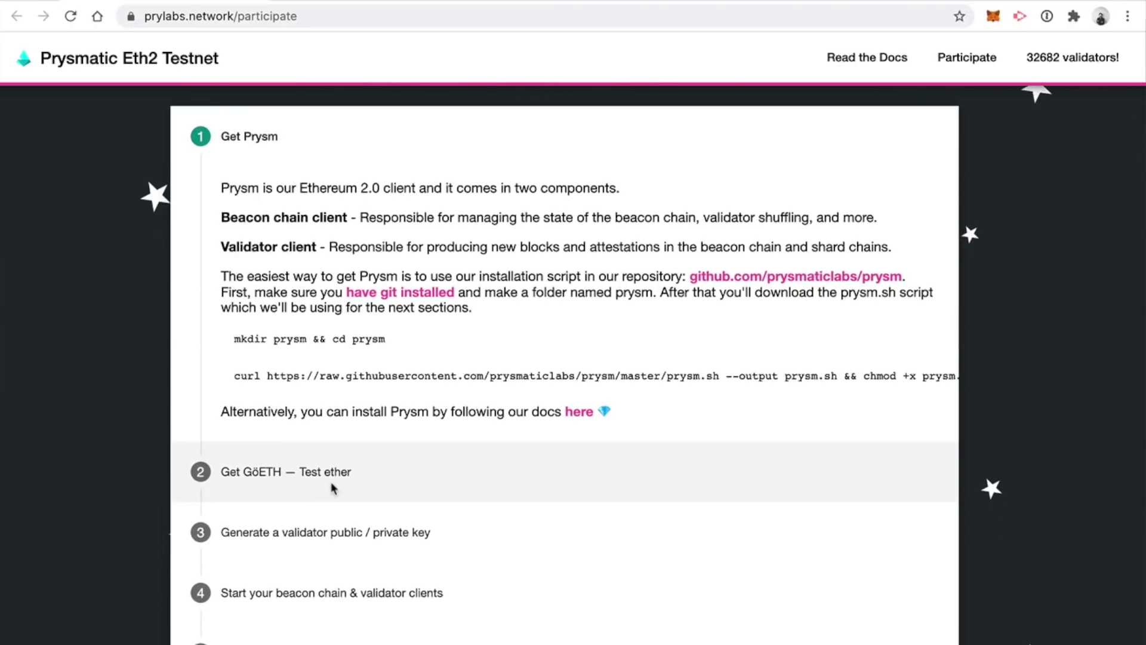
triple_click(303, 189)
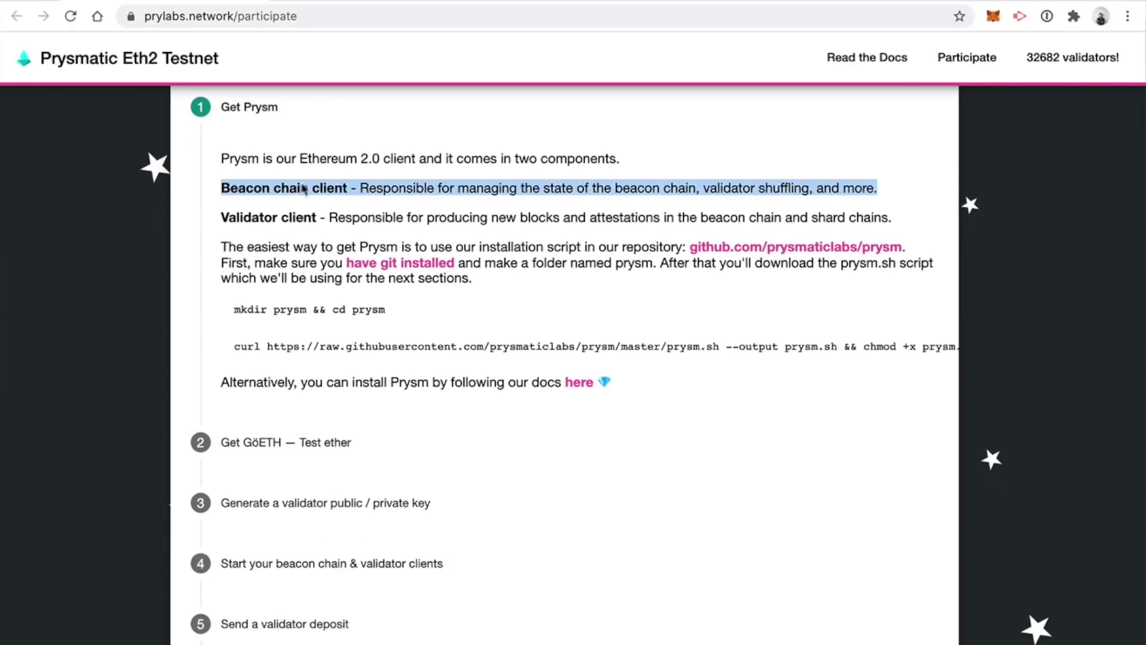
triple_click(394, 221)
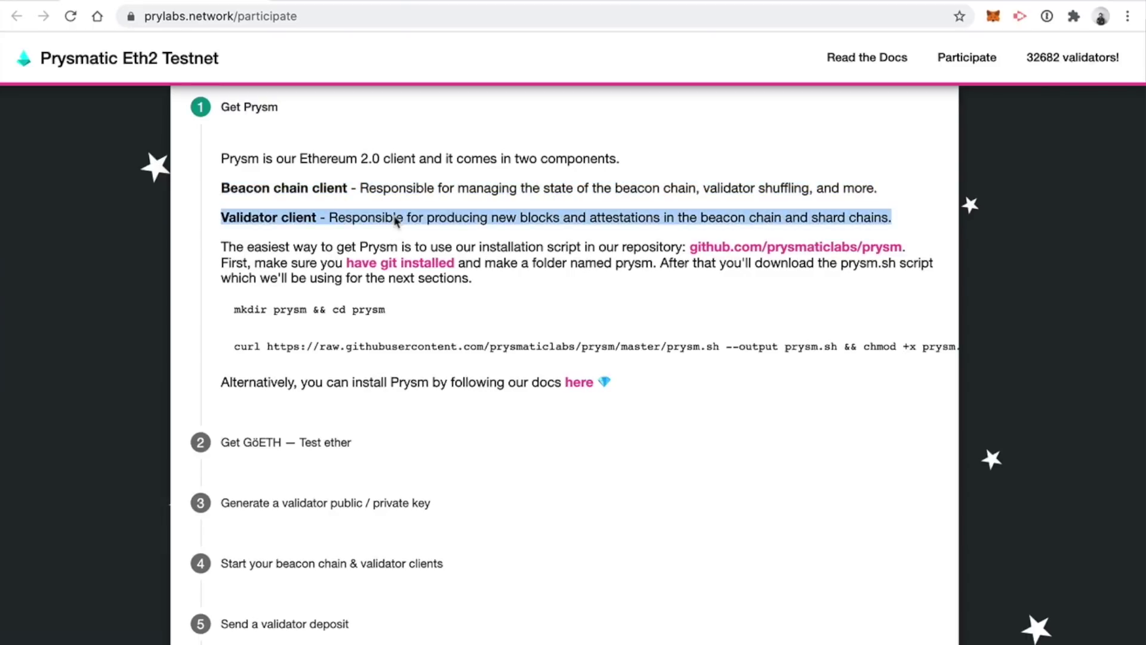
triple_click(333, 218)
triple_click(311, 186)
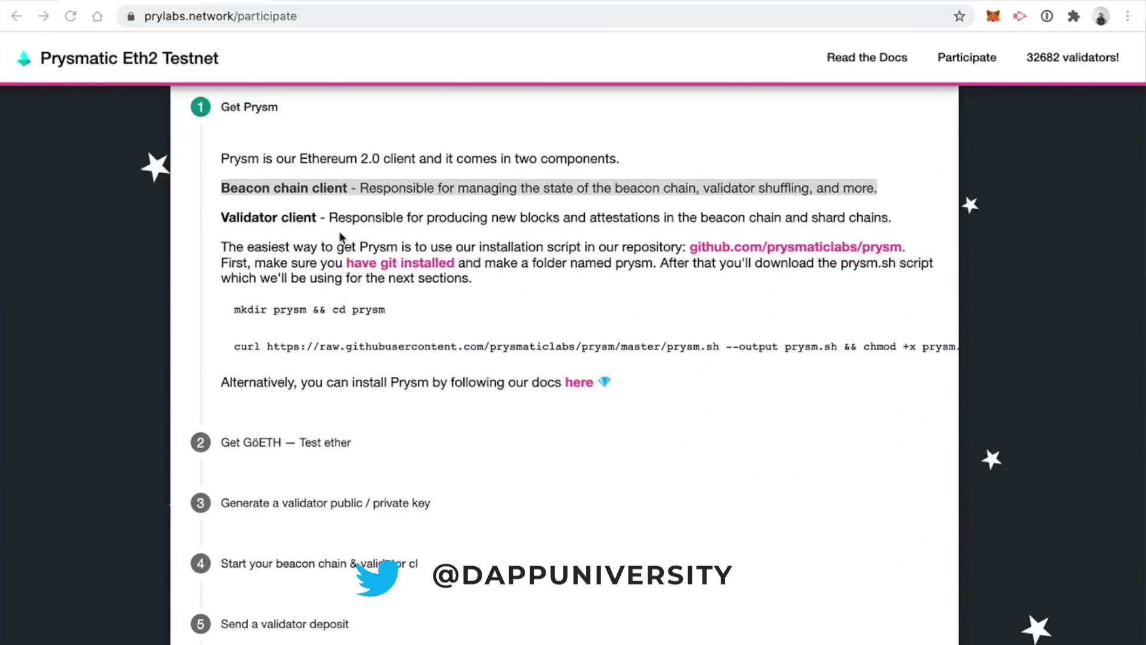
triple_click(291, 222)
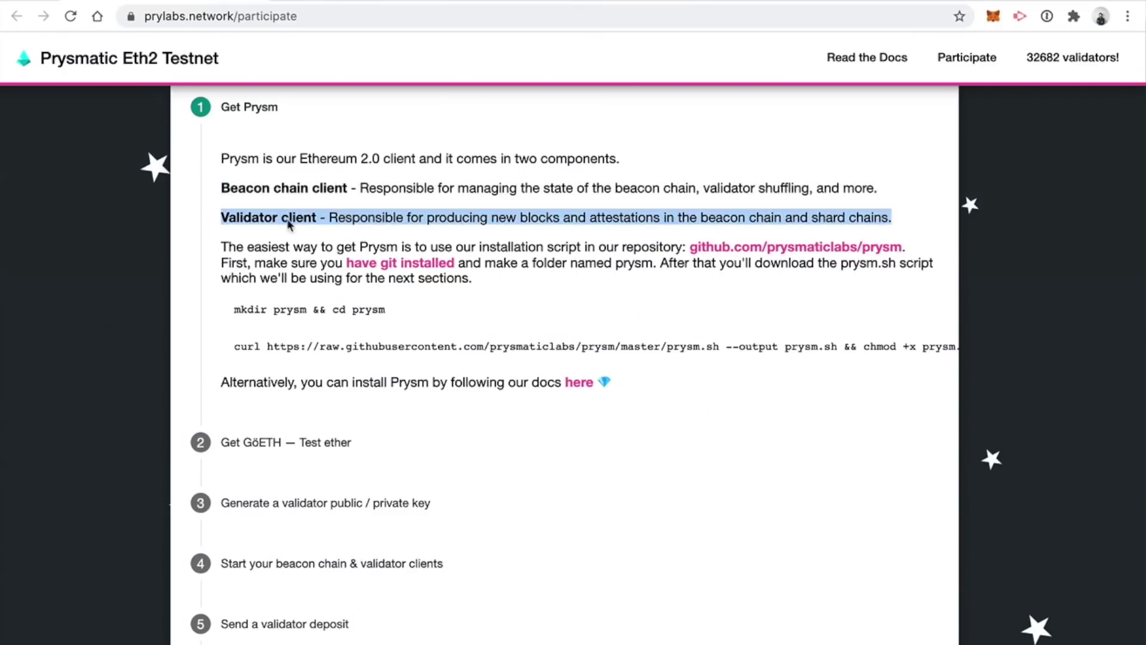
scroll(358, 328, "down", 3)
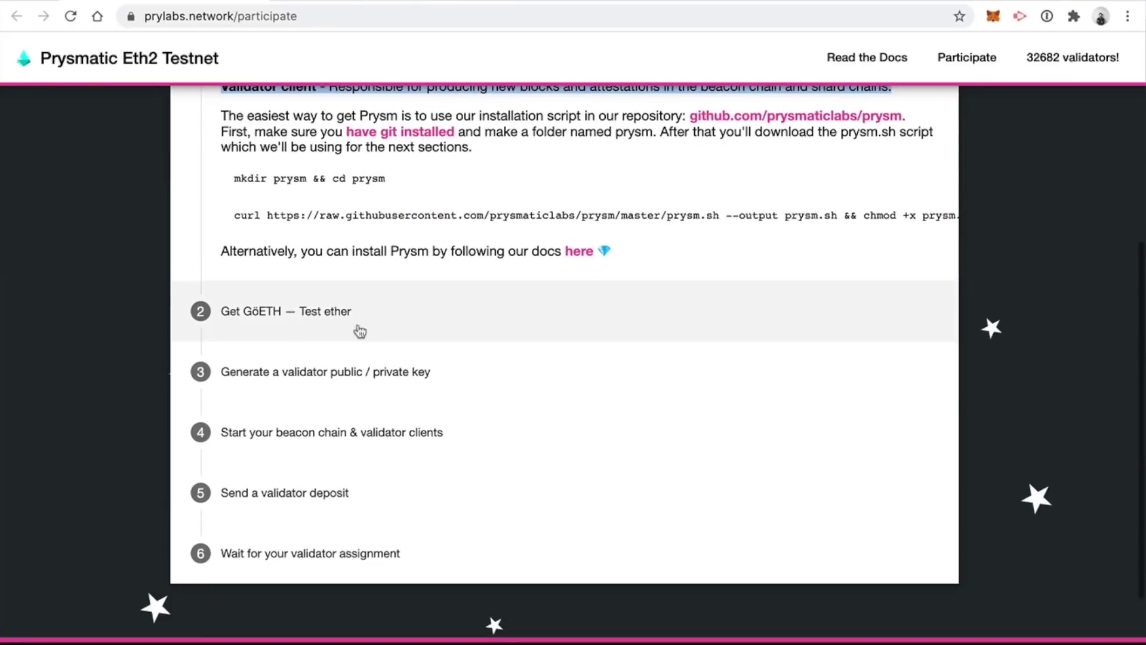
Under Get GöETH, choose MetaMask as provider and approve connecting the wallet to the site.
left_click(267, 314)
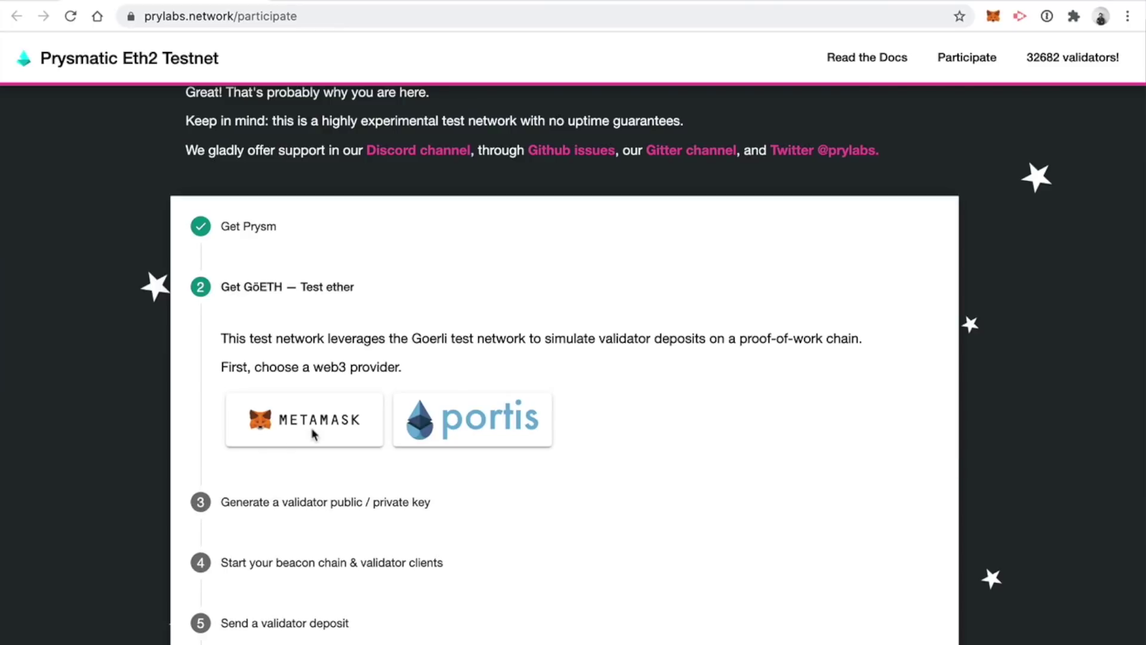
left_click(310, 424)
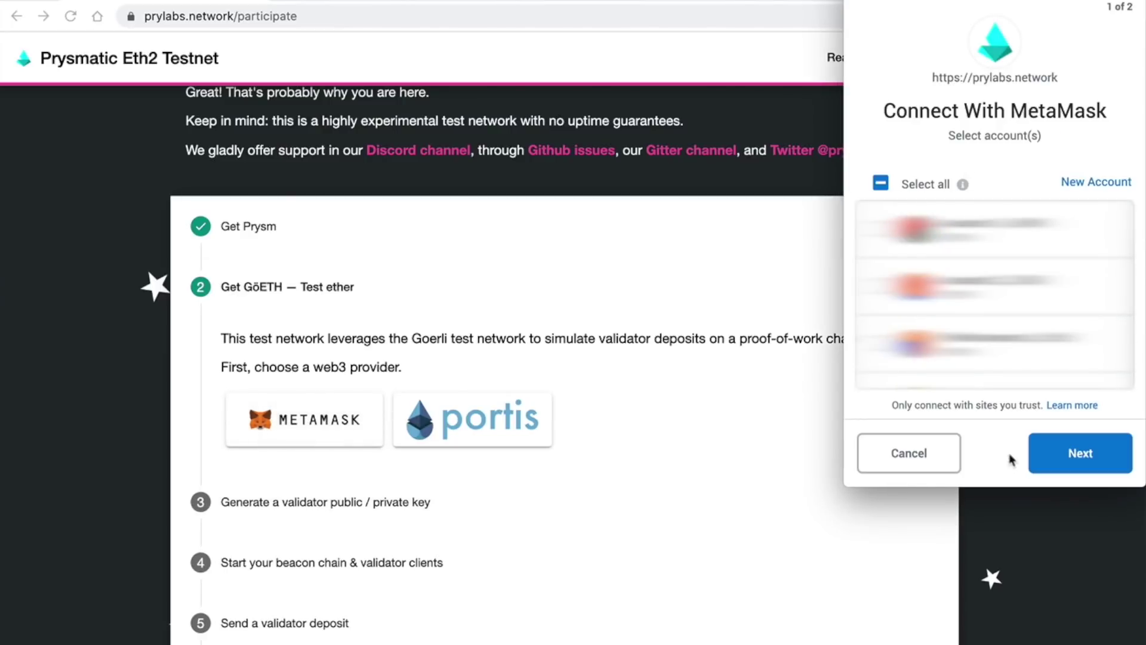
left_click(1096, 459)
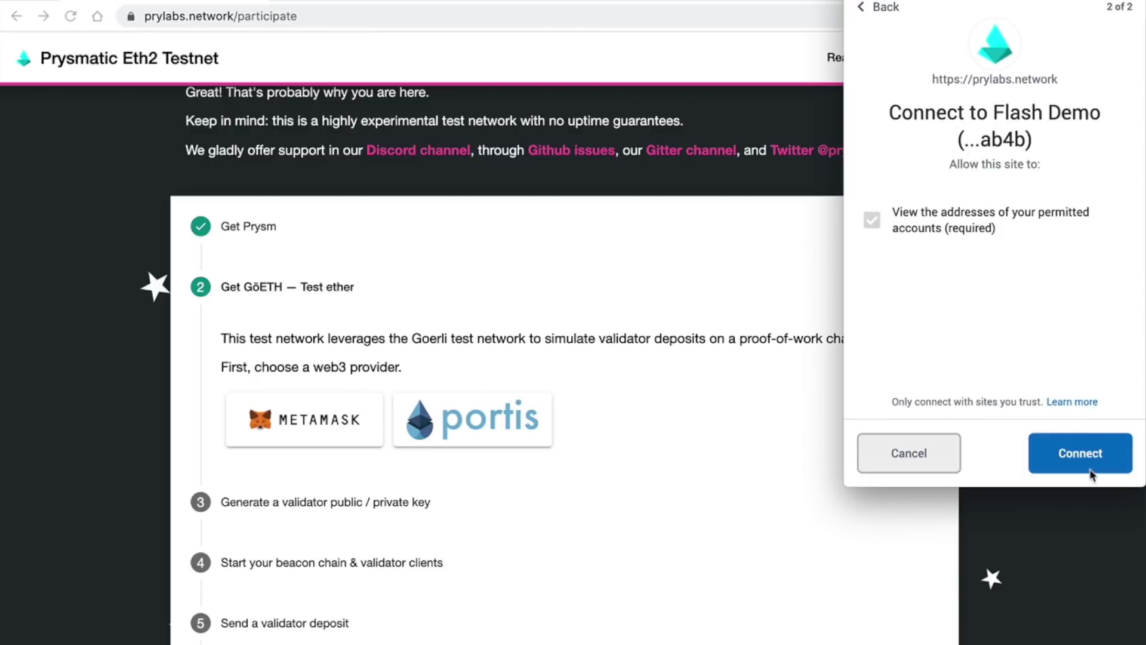
left_click(1082, 458)
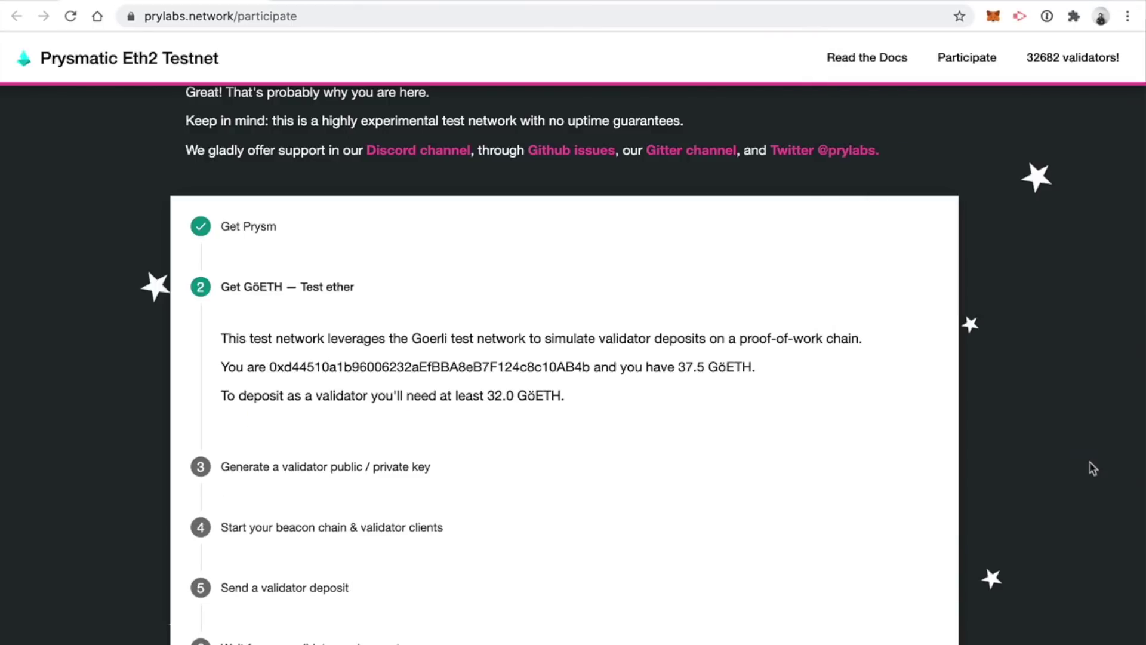
Check the 37.5 GöETH balance in the MetaMask popup, then close it.
left_click(993, 14)
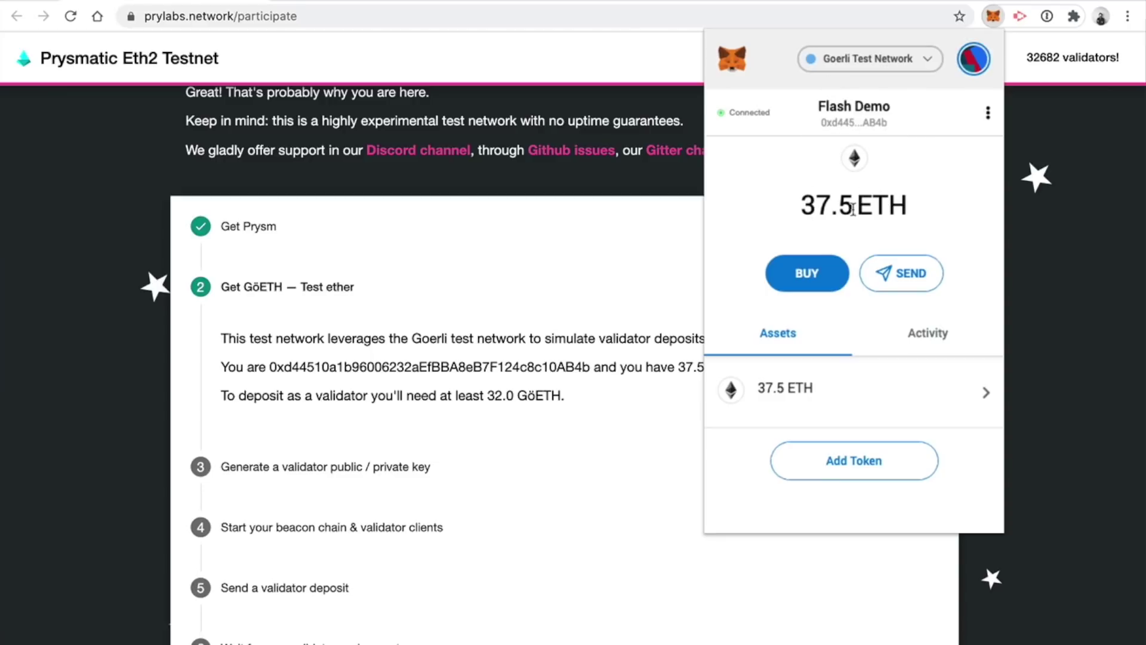
left_click_drag(858, 206, 890, 206)
double_click(864, 206)
left_click(550, 161)
scroll(550, 161, "down", 2)
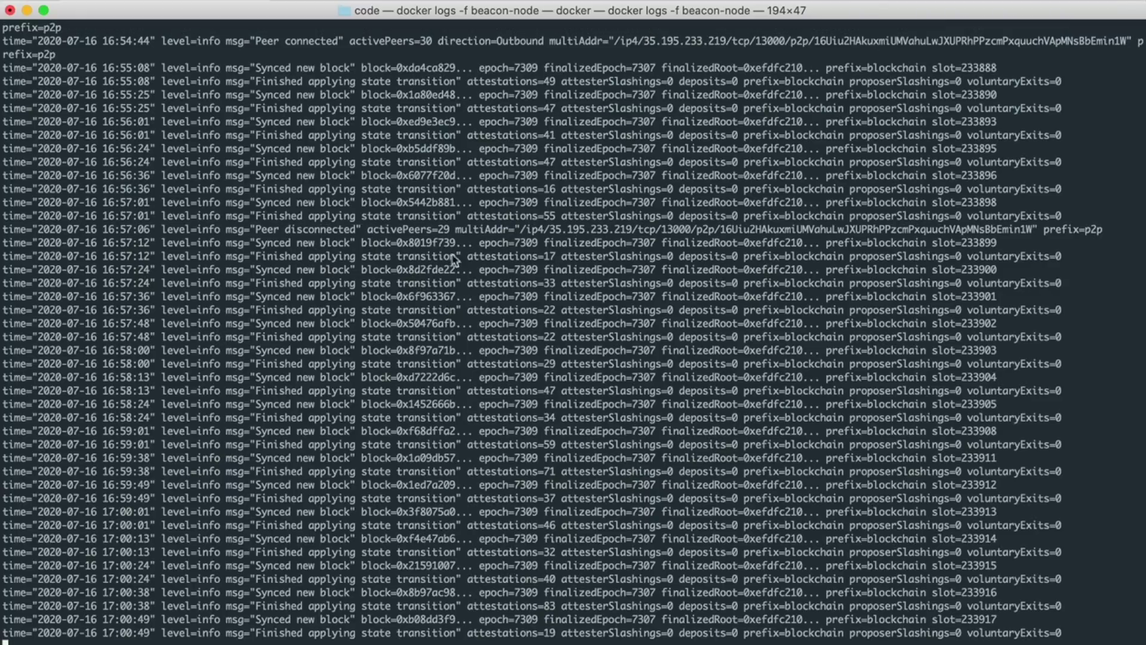
In a new ~/code Terminal tab, paste the Prysm validator 'accounts create' docker command and enlarge the text.
key("super+t")
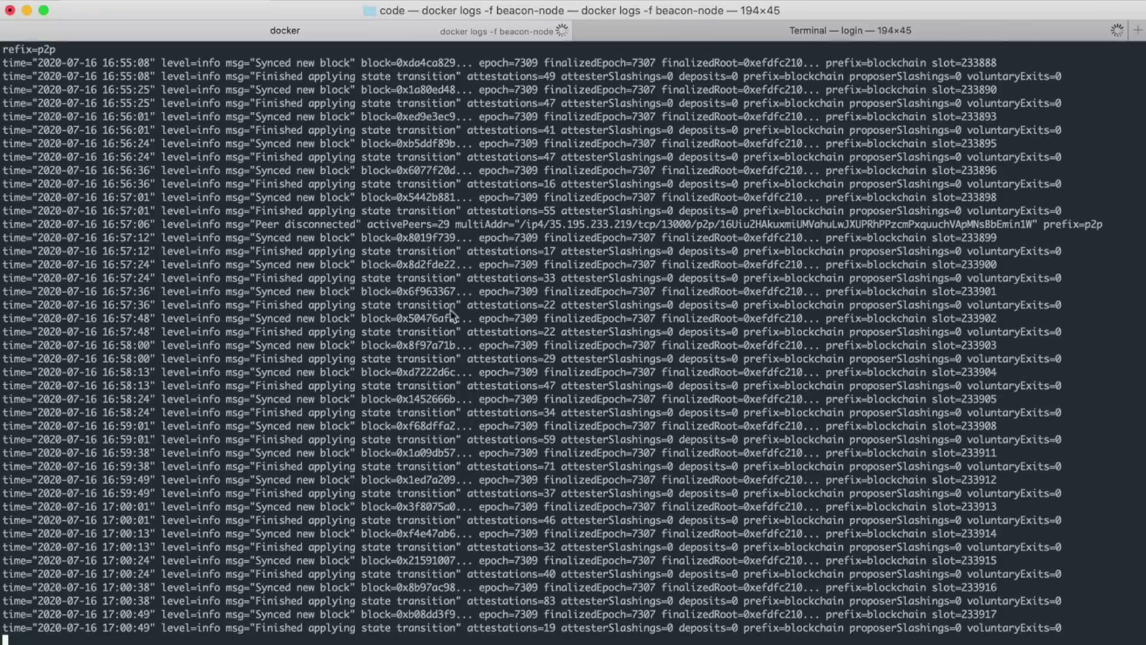
left_click(333, 24)
left_click(669, 24)
key("super+v")
key("super+plus")
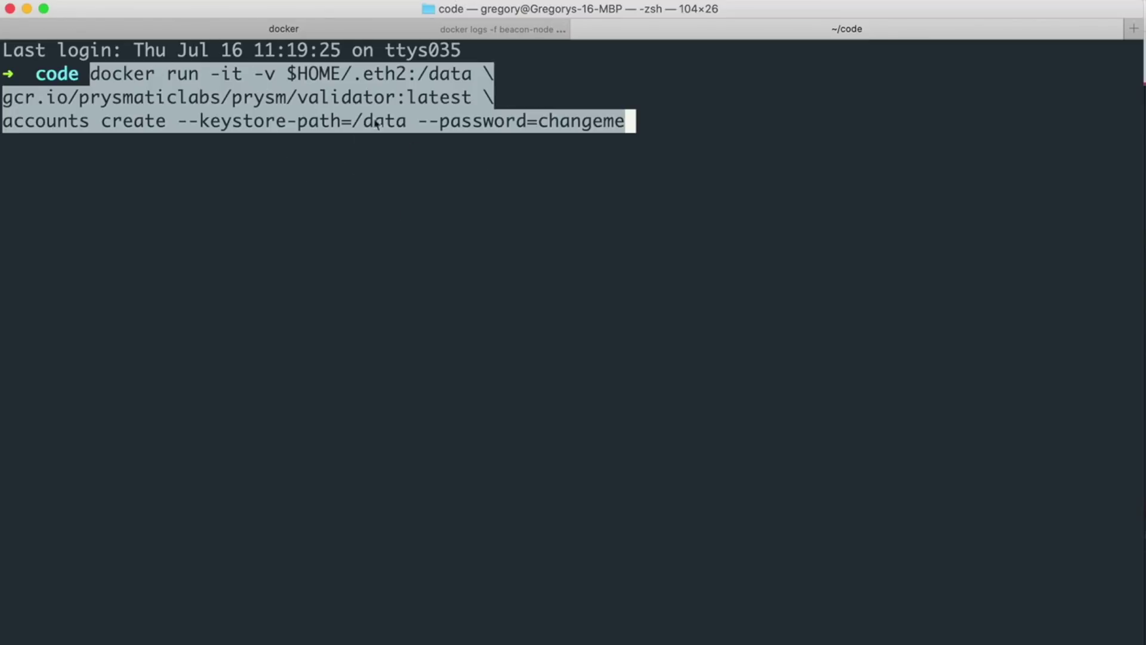
Swap the placeholder for the account password and run the validator accounts create command.
left_click(593, 118)
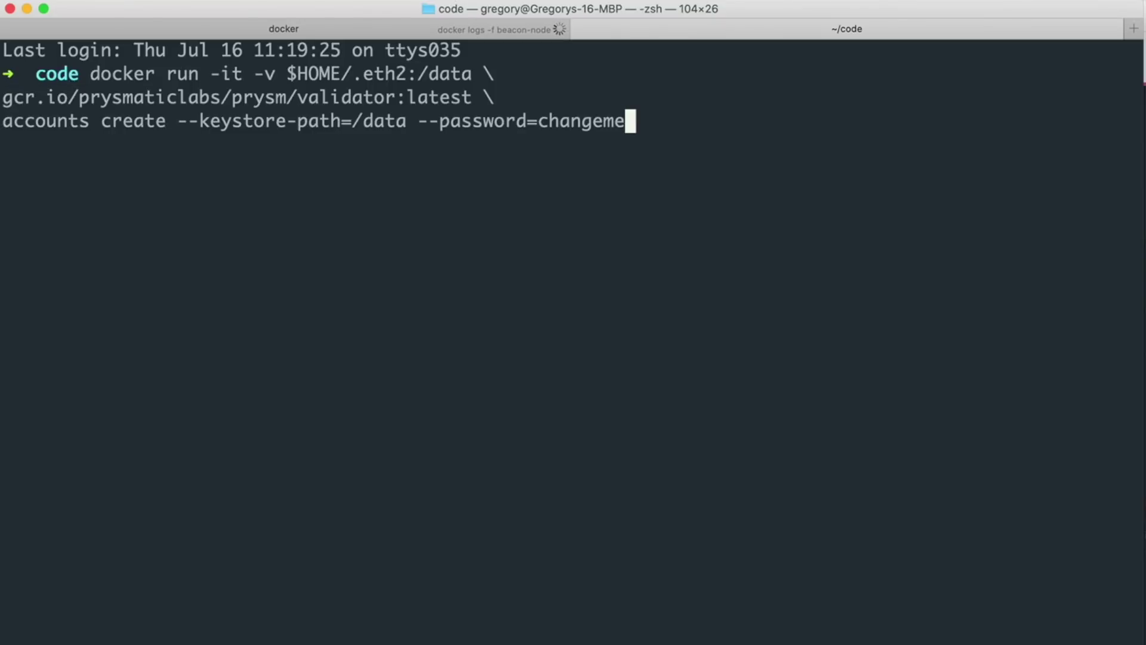
key("BackSpace")
key("BackSpace")
key("BackSpace")
key("BackSpace")
key("BackSpace")
key("BackSpace")
key("BackSpace")
key("BackSpace")
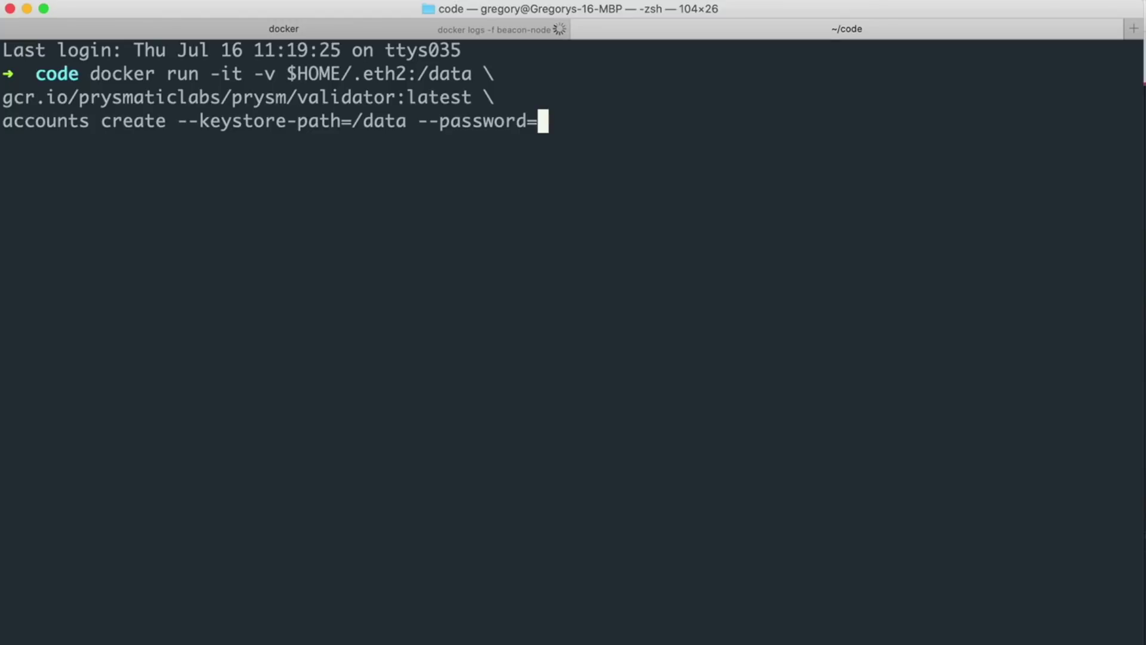
key("super+v")
key("Return")
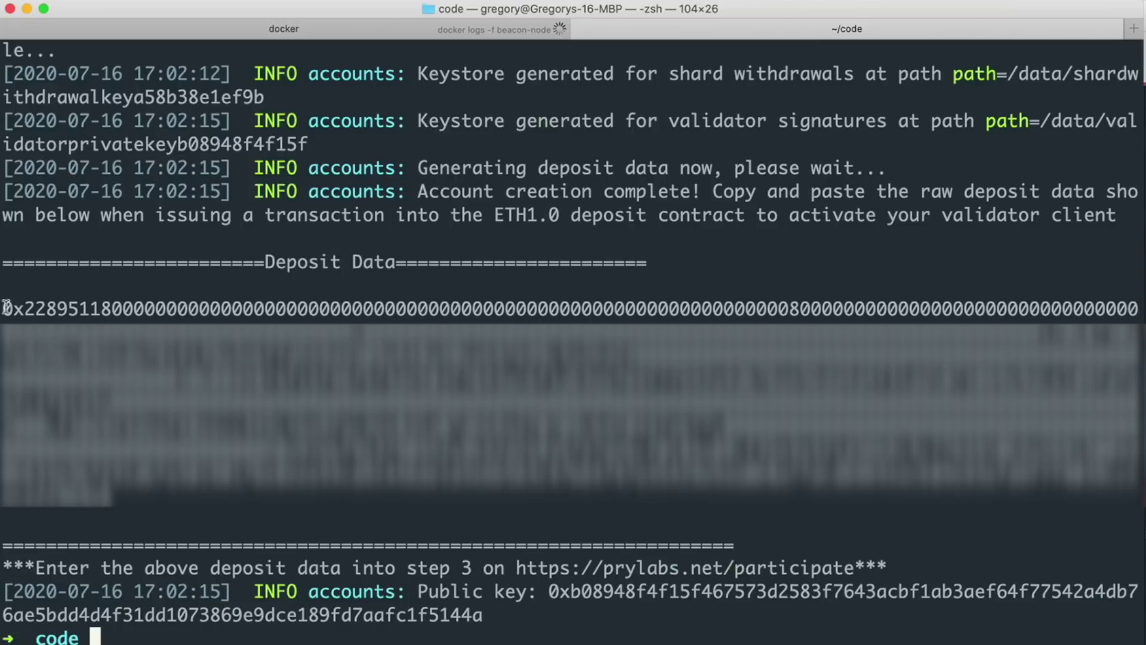
Select the generated deposit data, then open the participate page's step 3 deposit data field.
left_click_drag(6, 307, 118, 508)
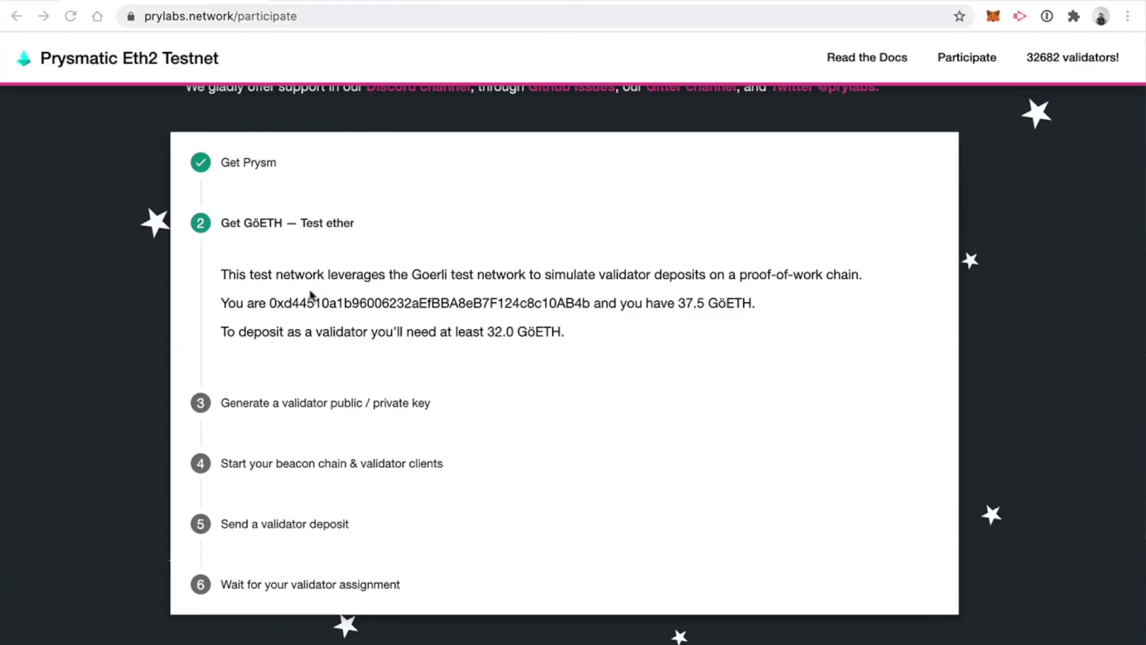
left_click(232, 410)
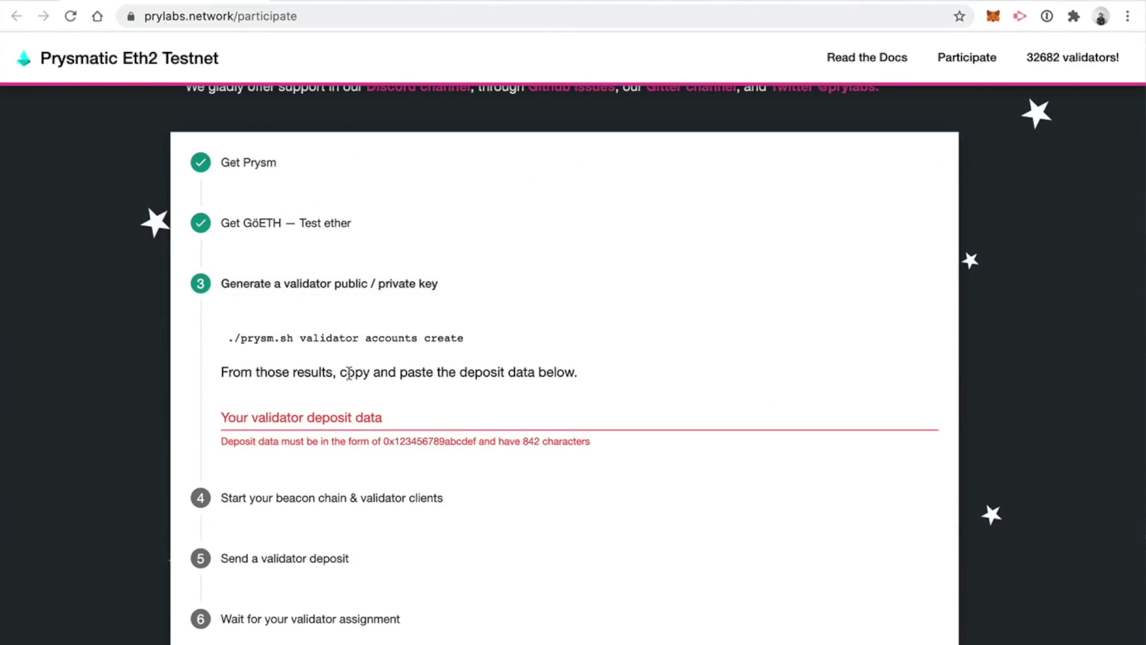
left_click(356, 421)
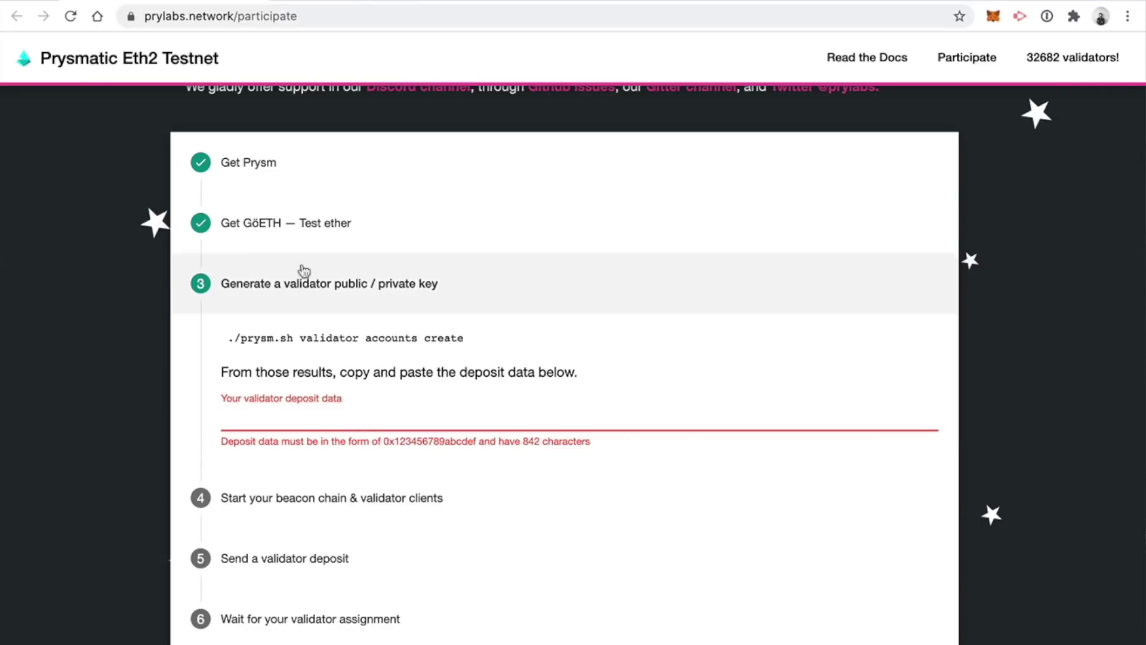
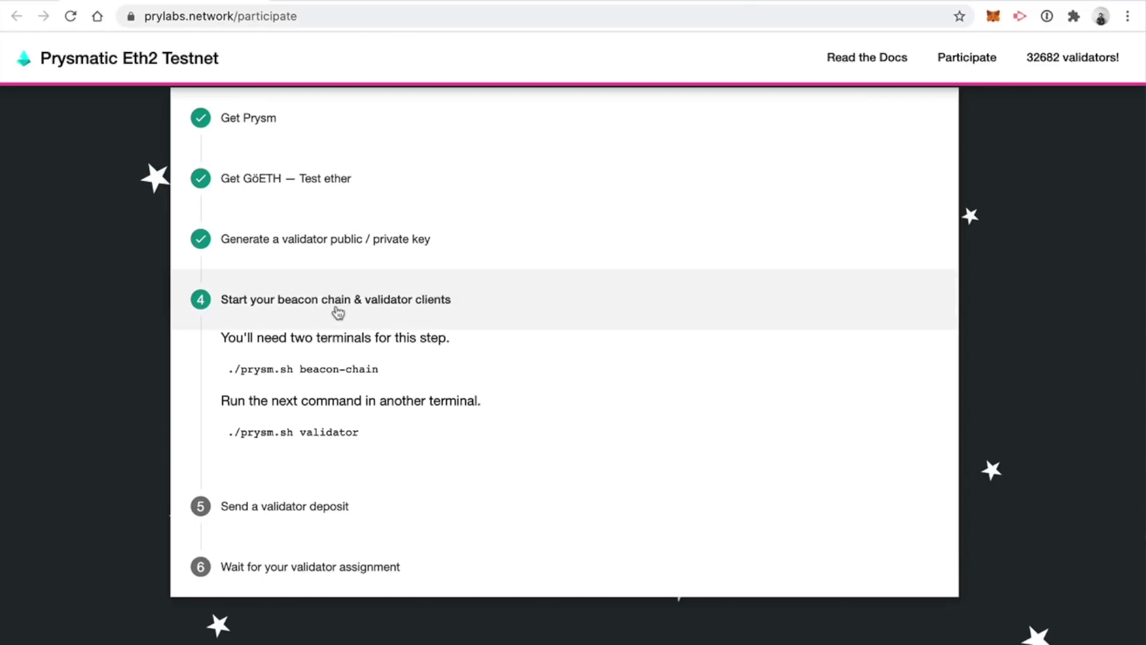
Review the validator deposit data in step 3, then return to step 4's client startup.
left_click(269, 251)
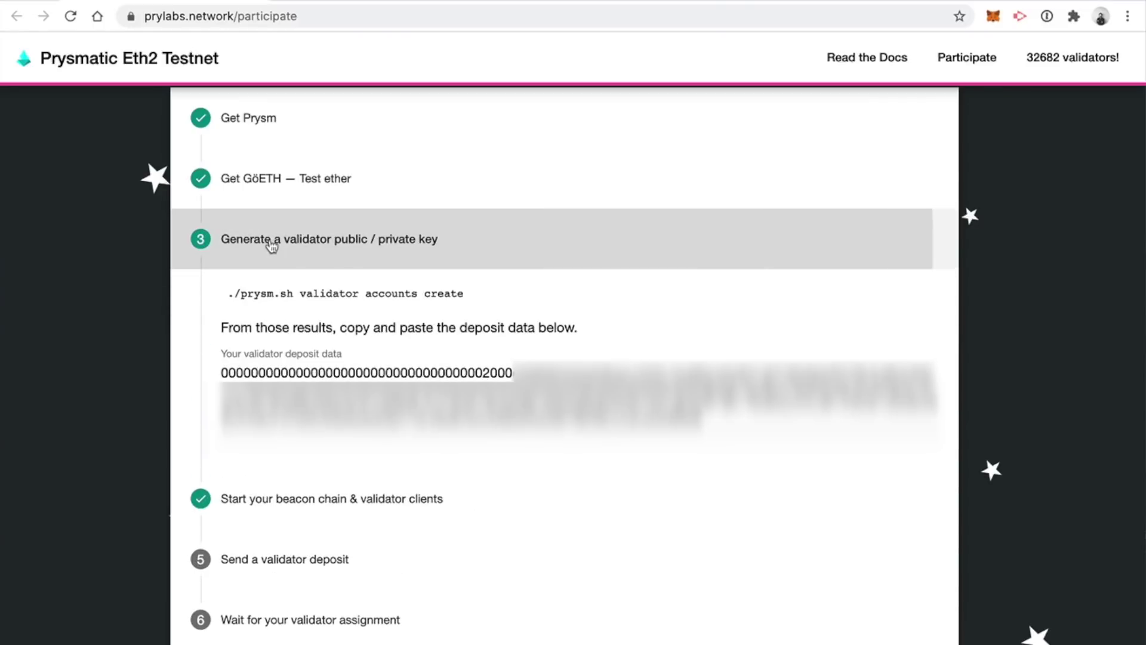
left_click(346, 488)
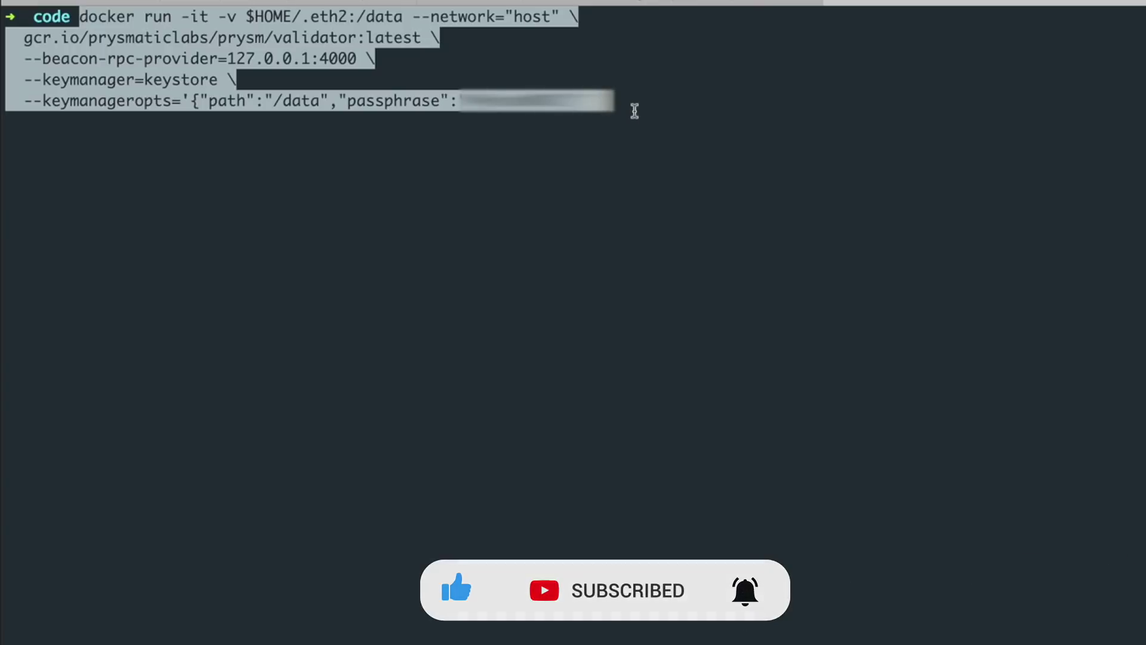
Run the Prysm validator docker command with beacon RPC 127.0.0.1:4000 and keystore keymanager.
key("Return")
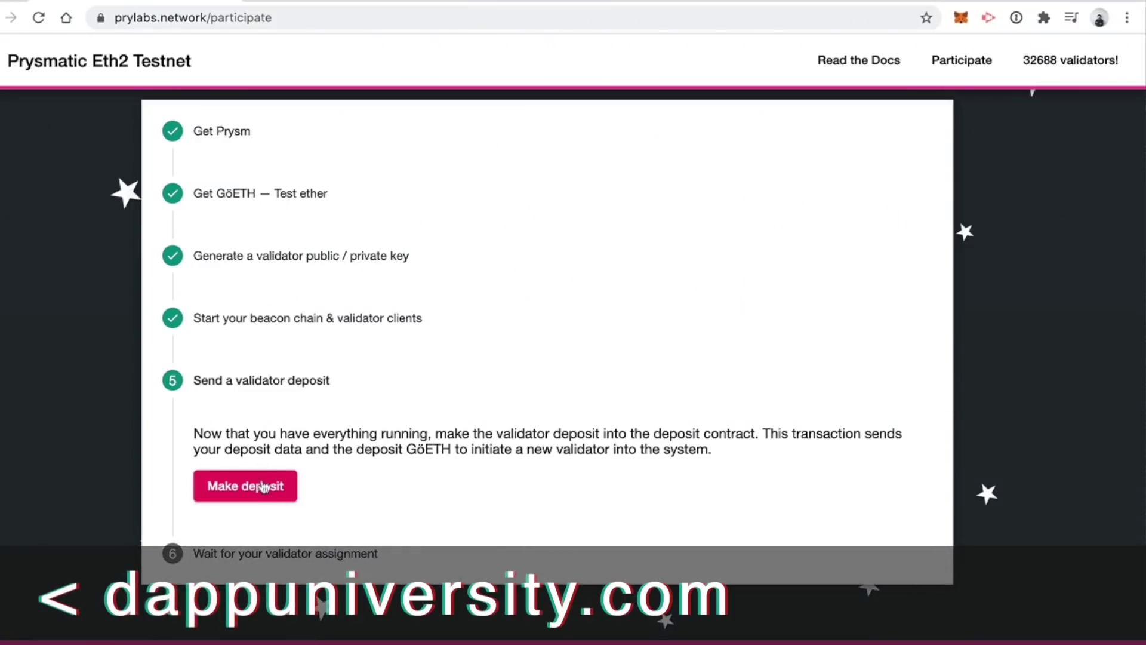
Make the validator deposit and confirm the 32 GöETH transaction in MetaMask.
left_click(263, 486)
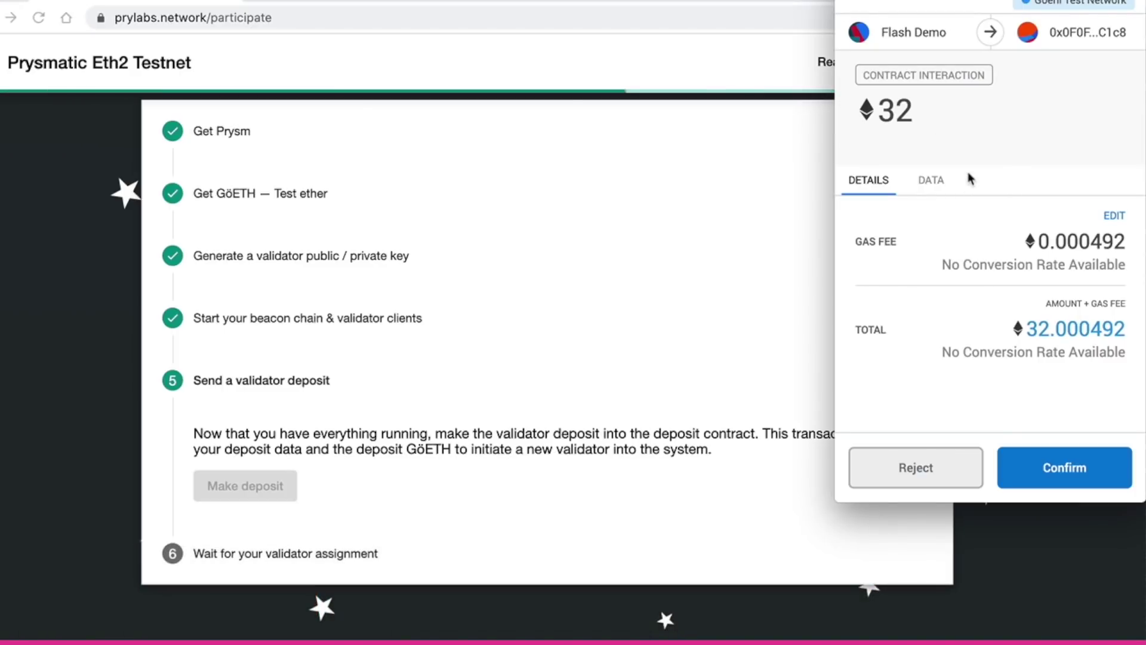
left_click(1084, 469)
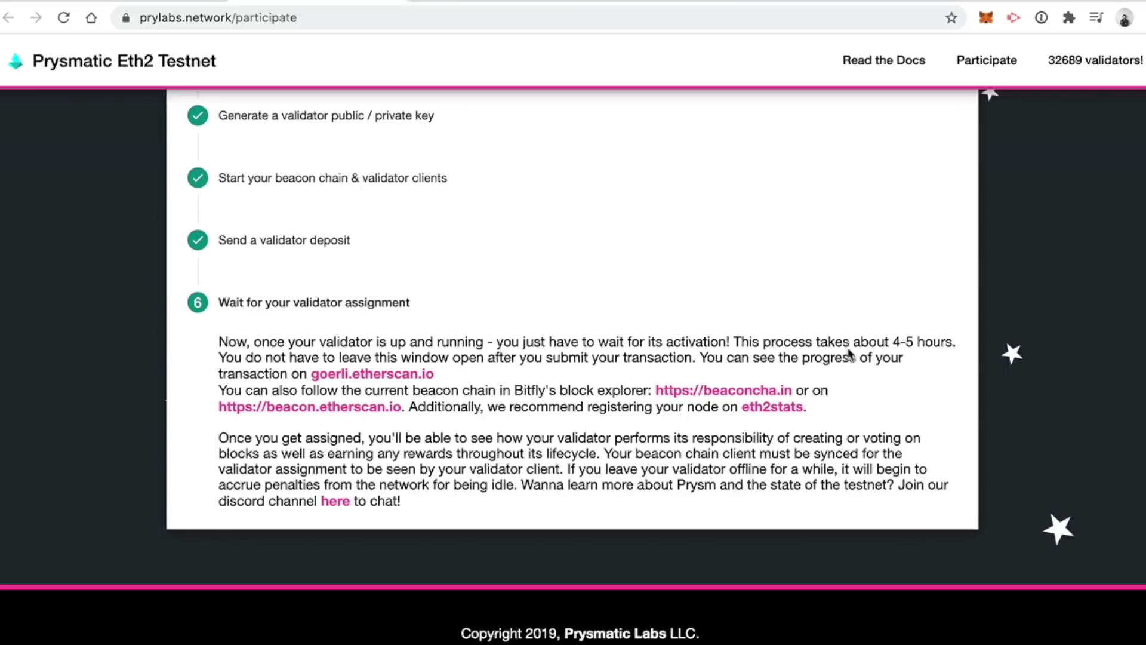
Highlight and read the activation-waiting paragraph in step 6, then clear the selection.
left_click_drag(738, 340, 435, 375)
left_click(591, 358)
double_click(755, 341)
triple_click(754, 341)
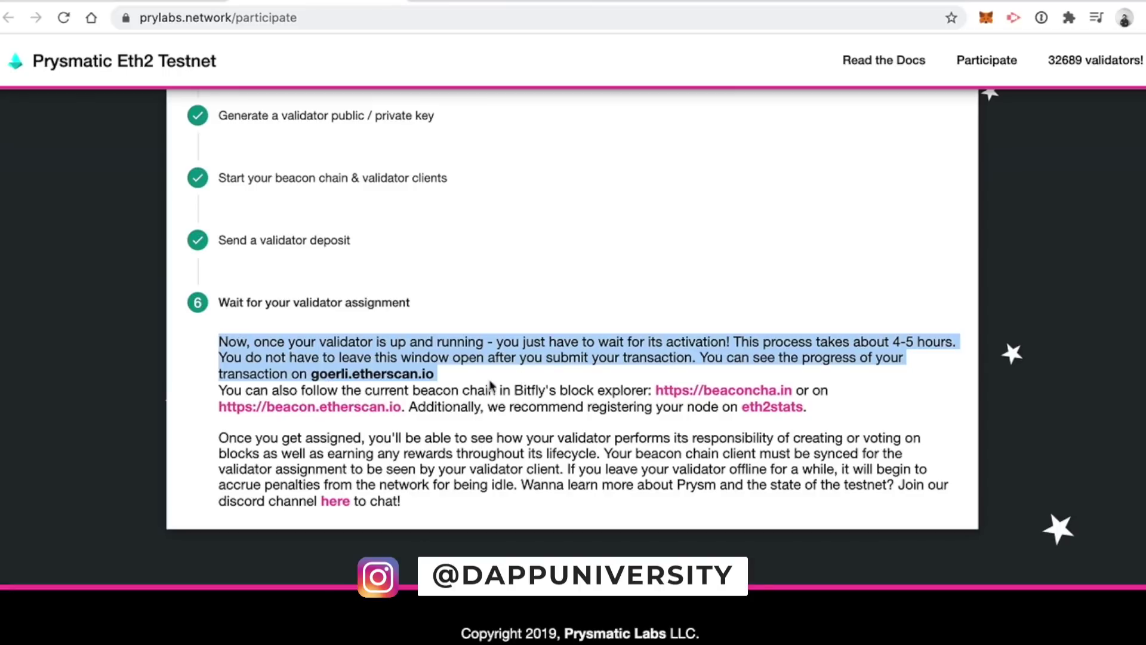
left_click(585, 355)
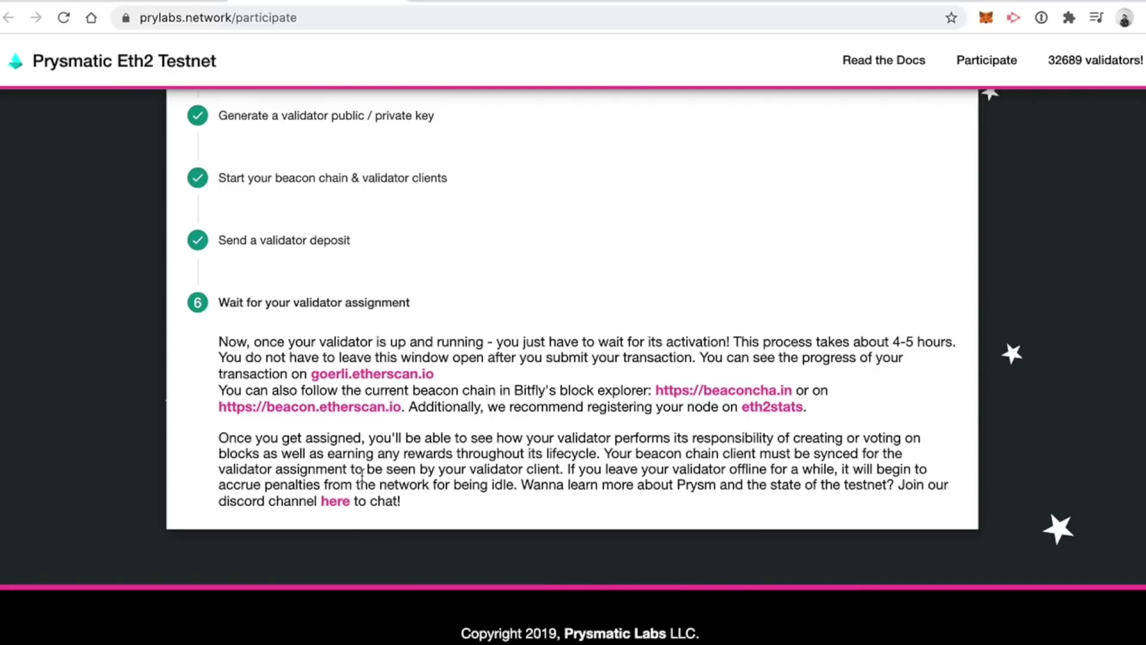
Open the deposit transaction on goerli.etherscan.io and review its successful 32 Ether details.
left_click(356, 374)
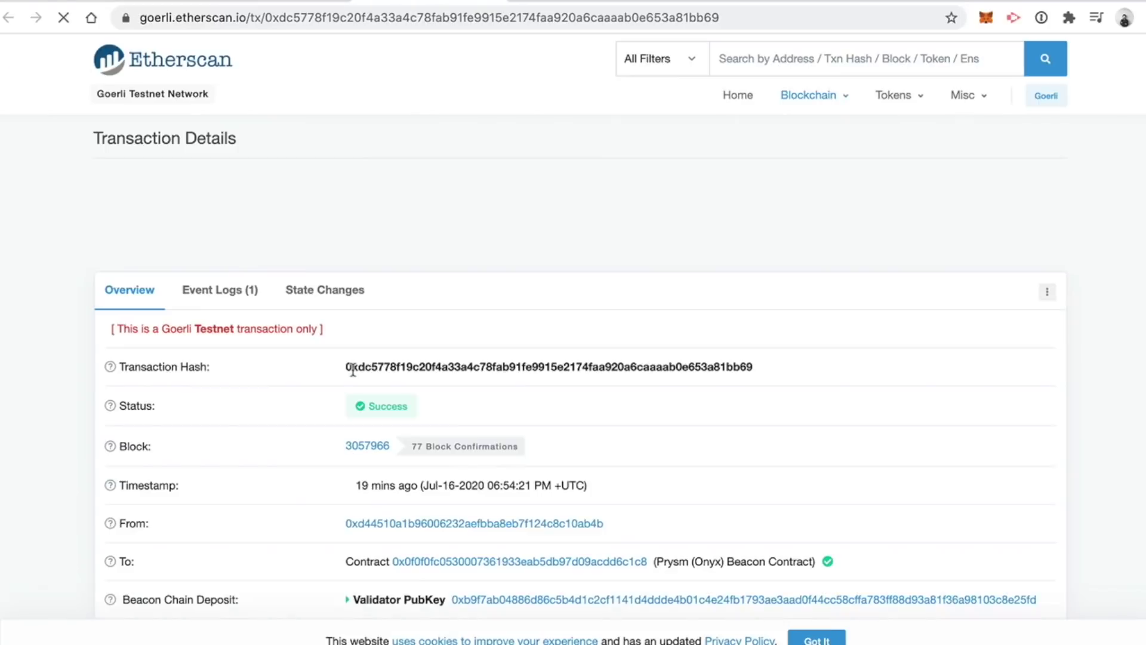
scroll(322, 278, "down", 3)
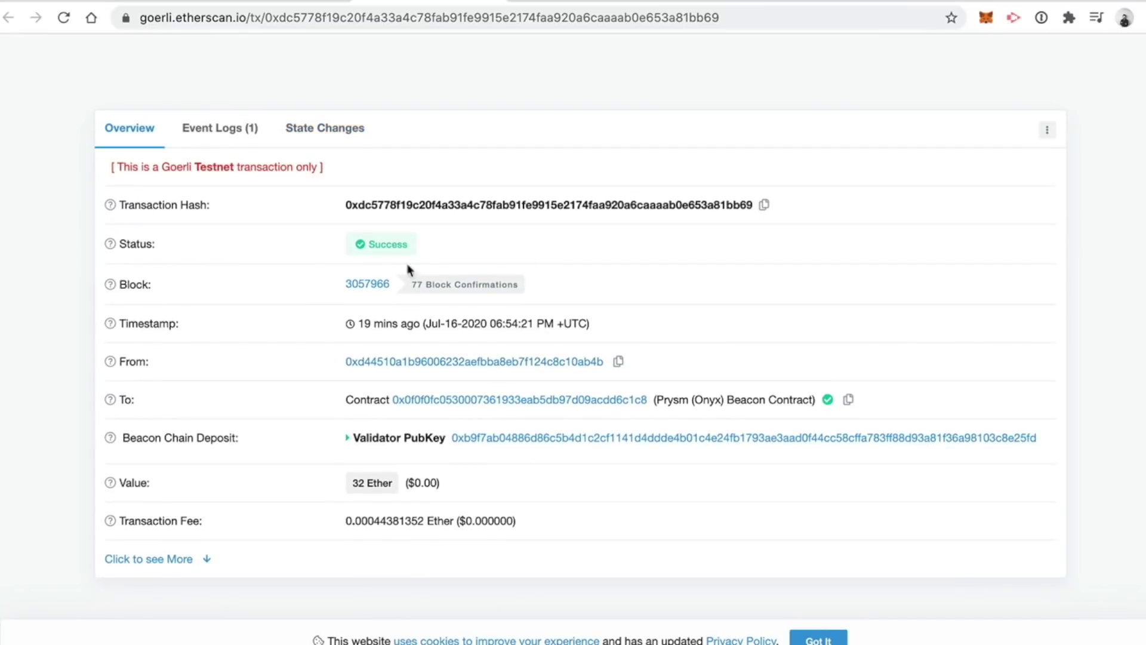
scroll(487, 361, "down", 1)
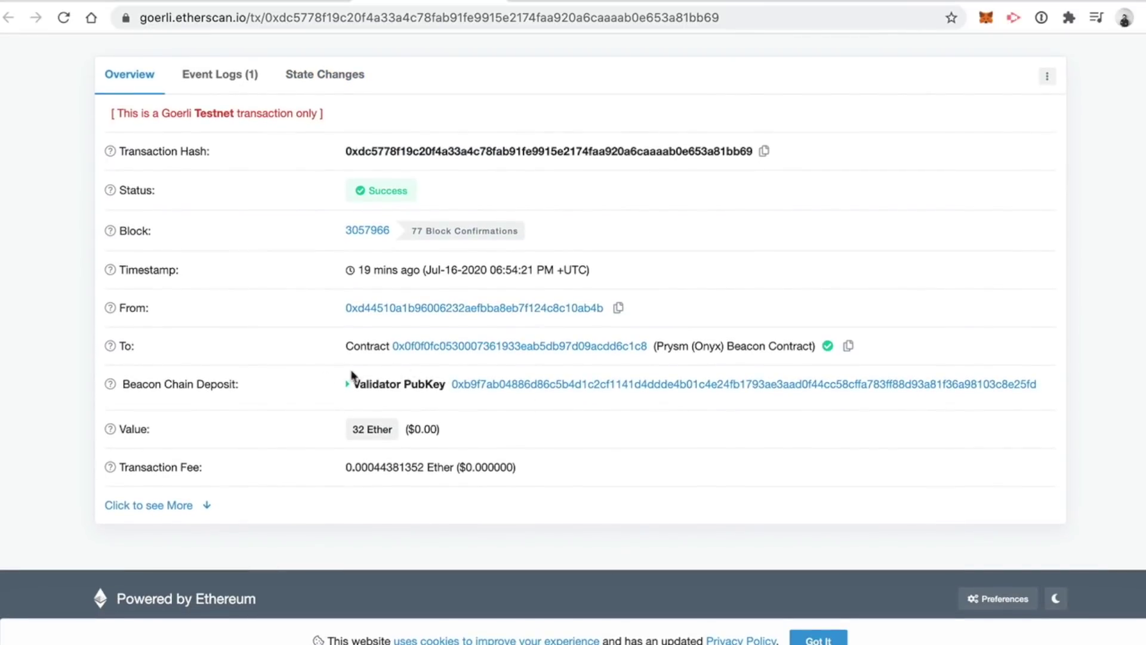
Open the validator PubKey on BeaconScan to see status Deposited, index Pending, 32 Eth.
left_click(541, 386)
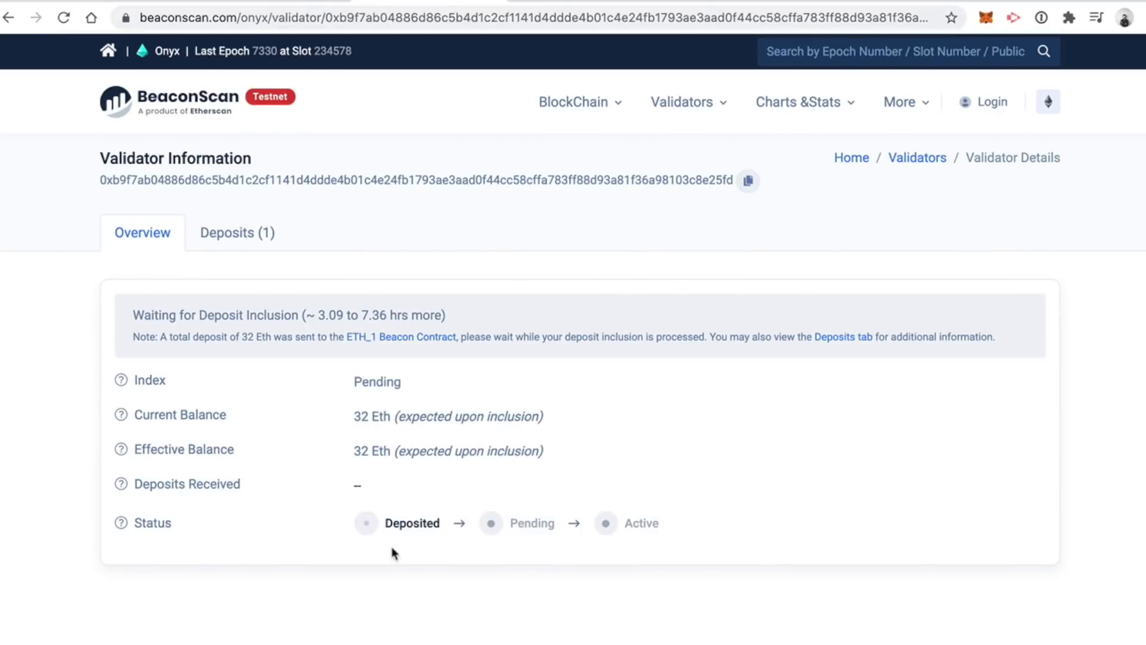
scroll(358, 448, "down", 2)
scroll(286, 524, "up", 1)
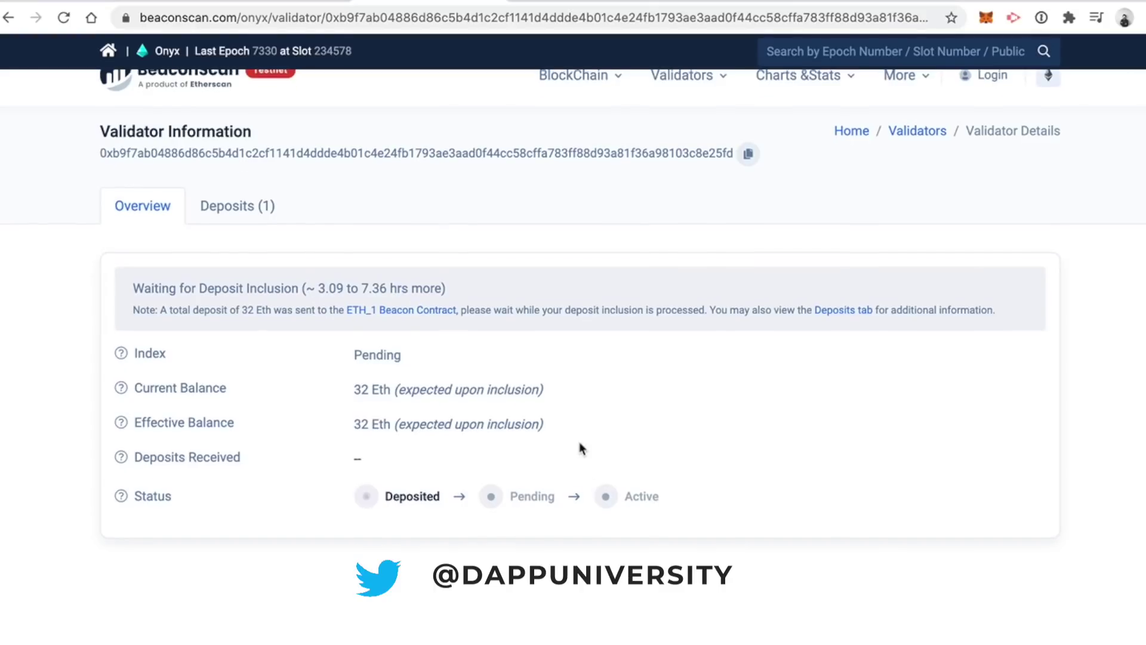
scroll(580, 442, "up", 1)
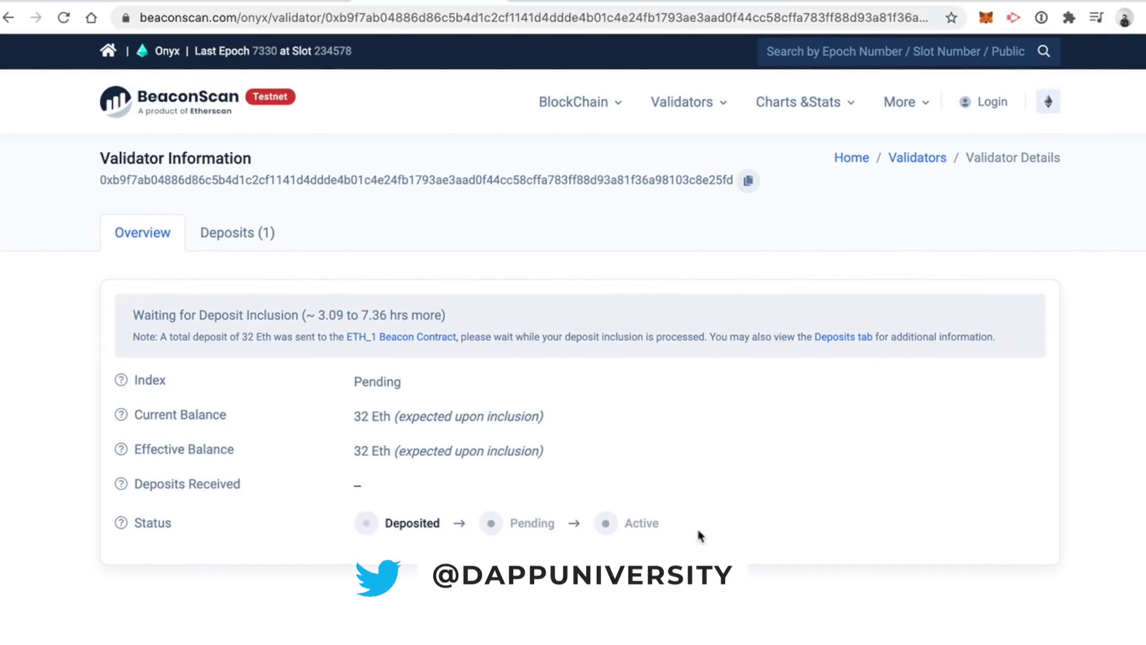